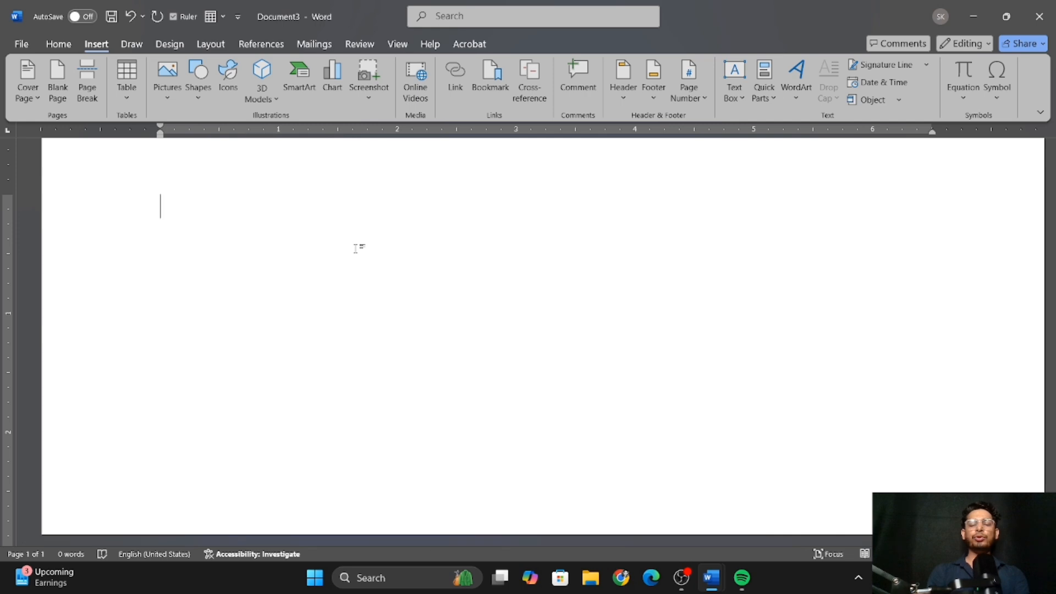
Generate sample text with =rand() and save the document as ss in the OneDrive Documents folder.
{"action": "type", "text": "=rand()"}
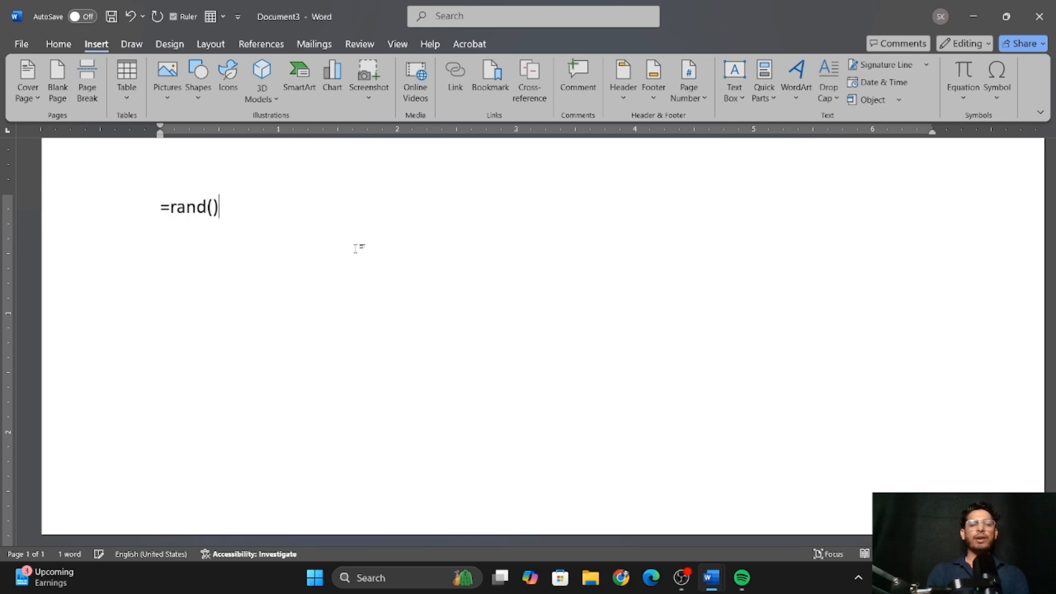
{"action": "key", "text": "Return"}
{"action": "key", "text": "ctrl+s"}
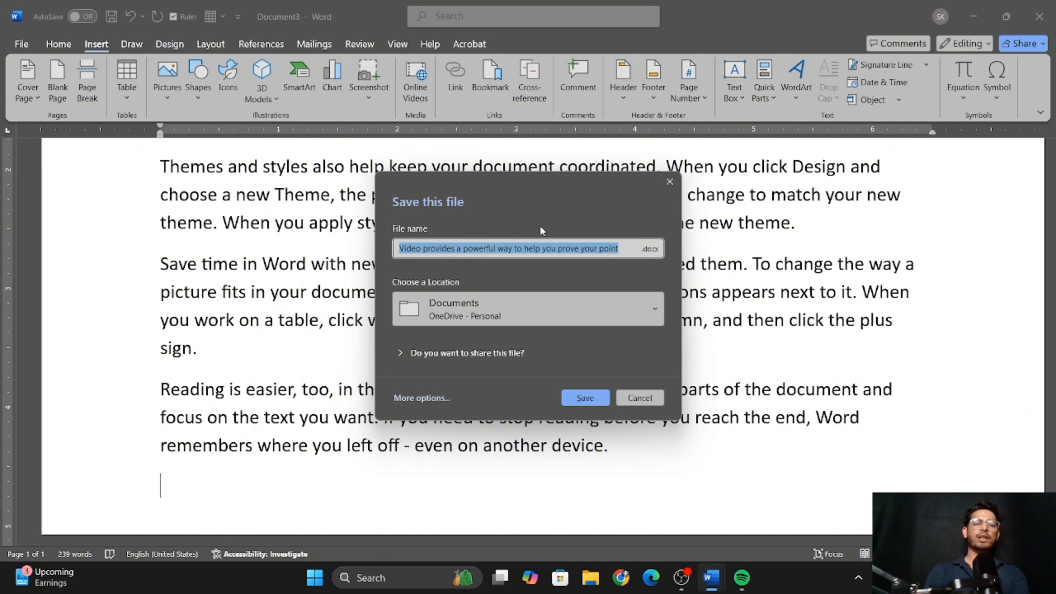
{"action": "type", "text": "ss"}
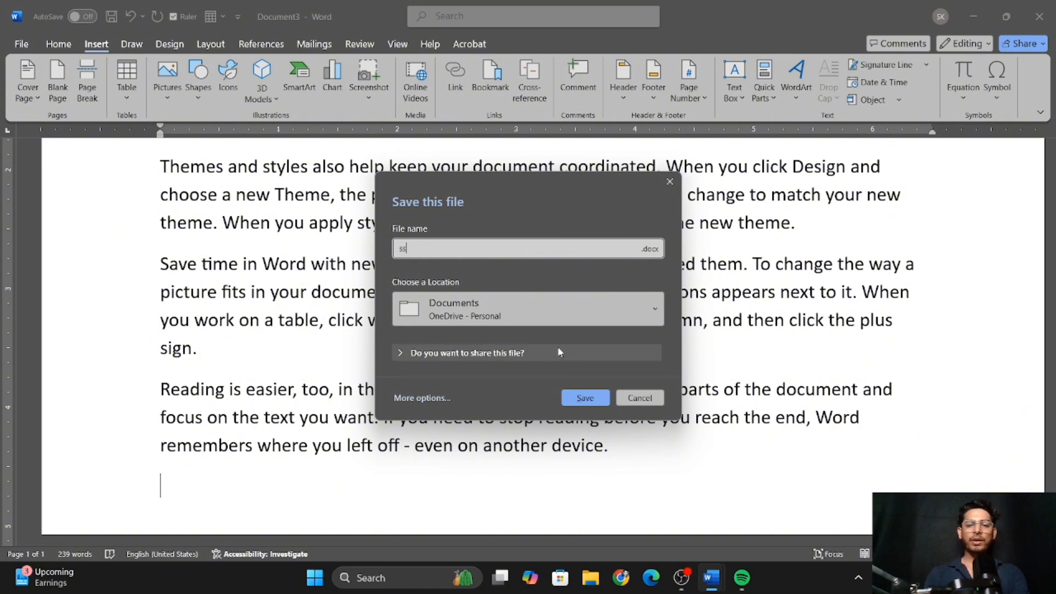
{"action": "left_click", "coordinate": [597, 407]}
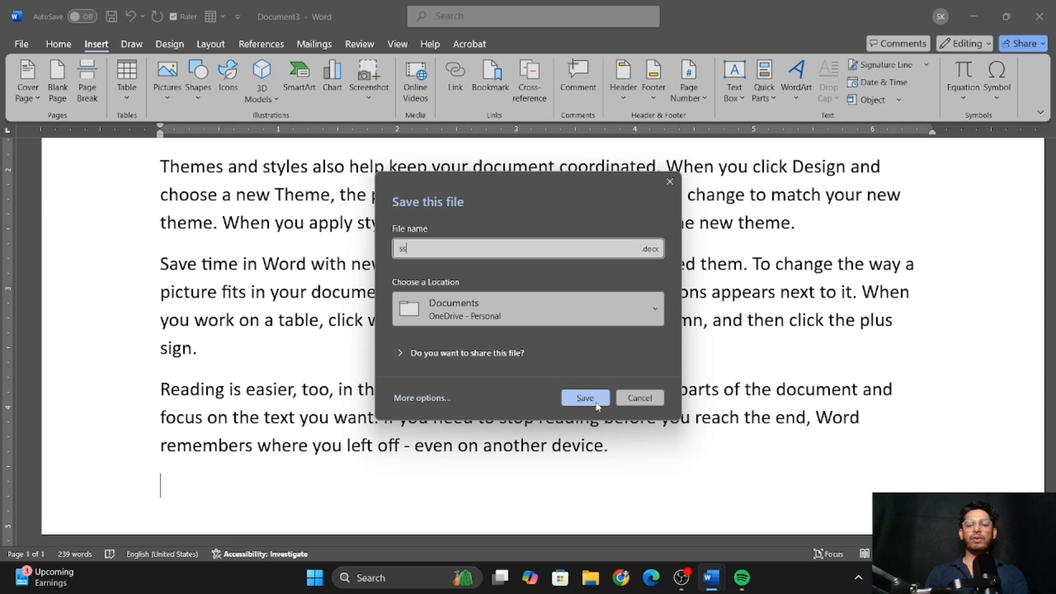
{"action": "left_click", "coordinate": [596, 403]}
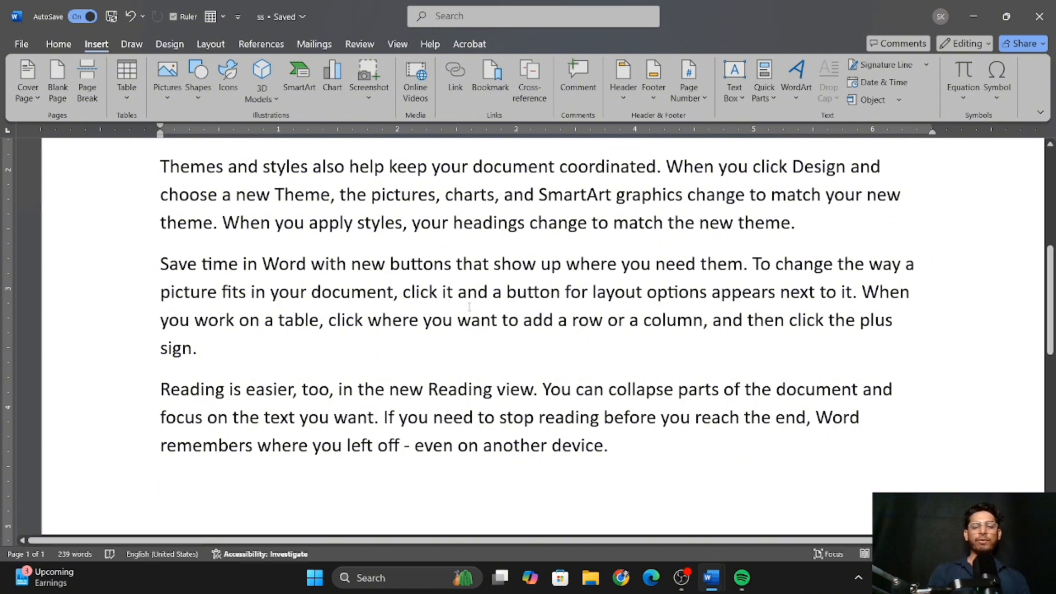
Create a new blank document and enter the text "Next page".
{"action": "key", "text": "ctrl+n"}
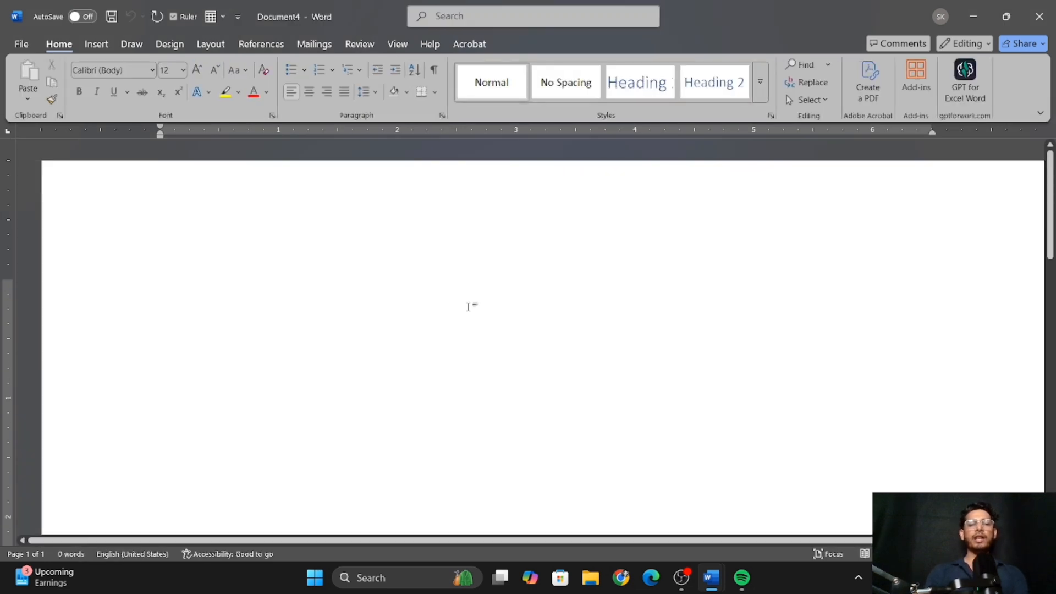
{"action": "type", "text": "next page"}
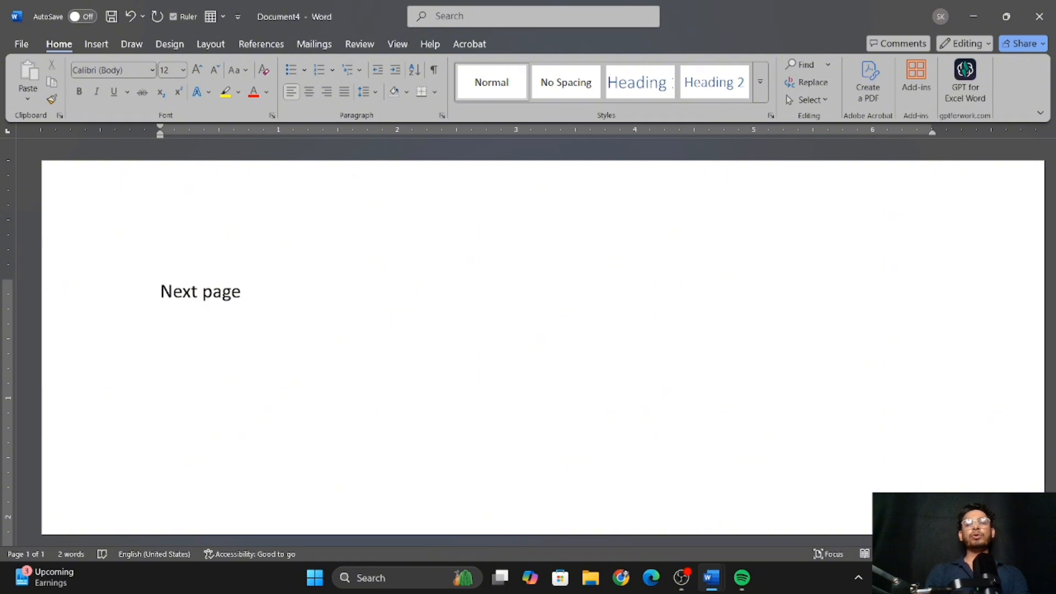
{"action": "type", "text": "a"}
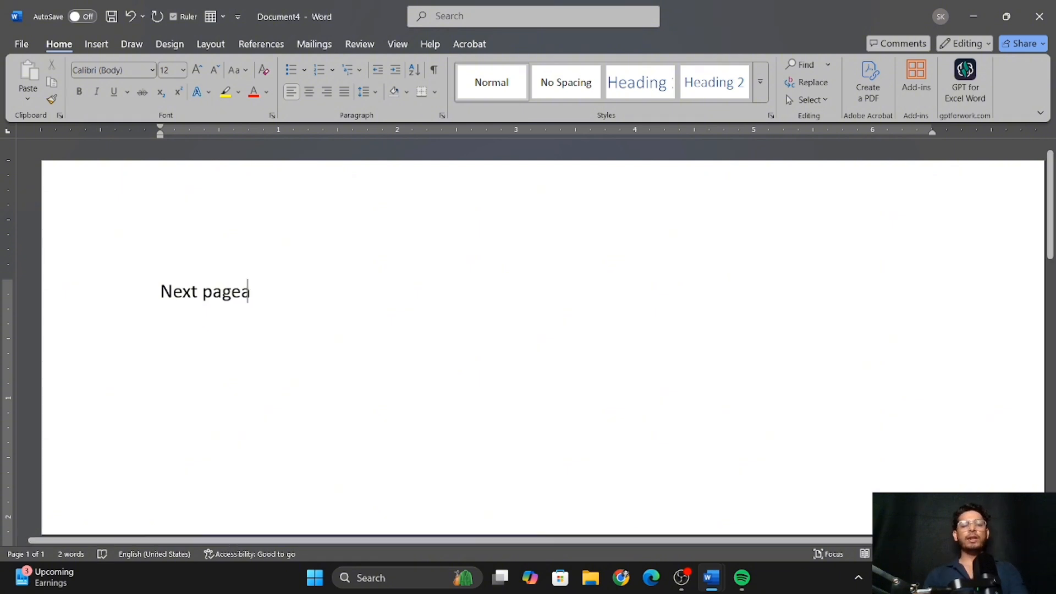
{"action": "key", "text": "BackSpace"}
Hyperlink the "Next page" text to the existing text file at the end of the Documents folder list.
{"action": "key", "text": "ctrl+a"}
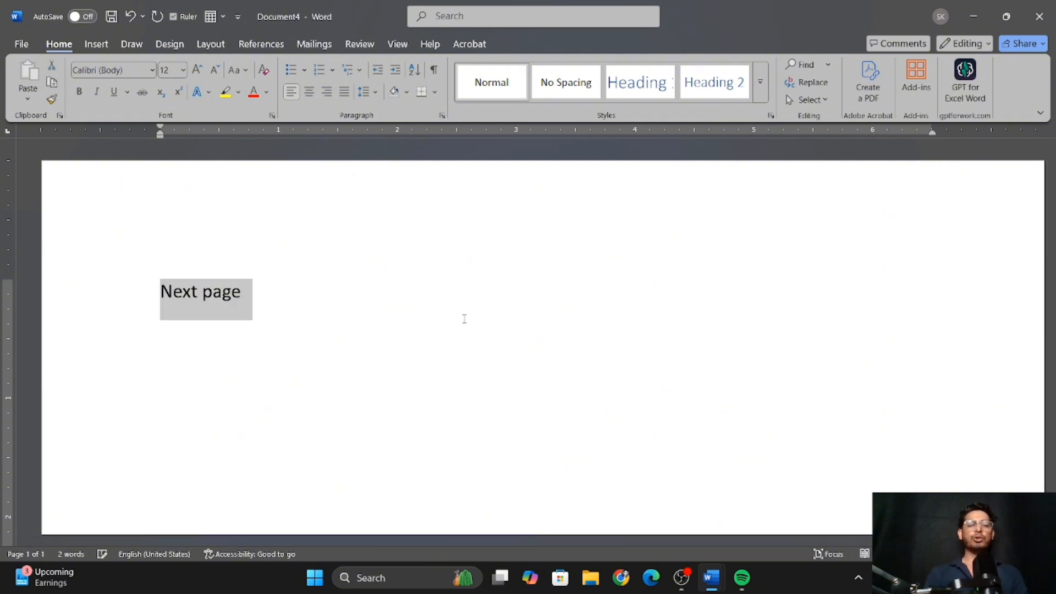
{"action": "left_click", "coordinate": [106, 45]}
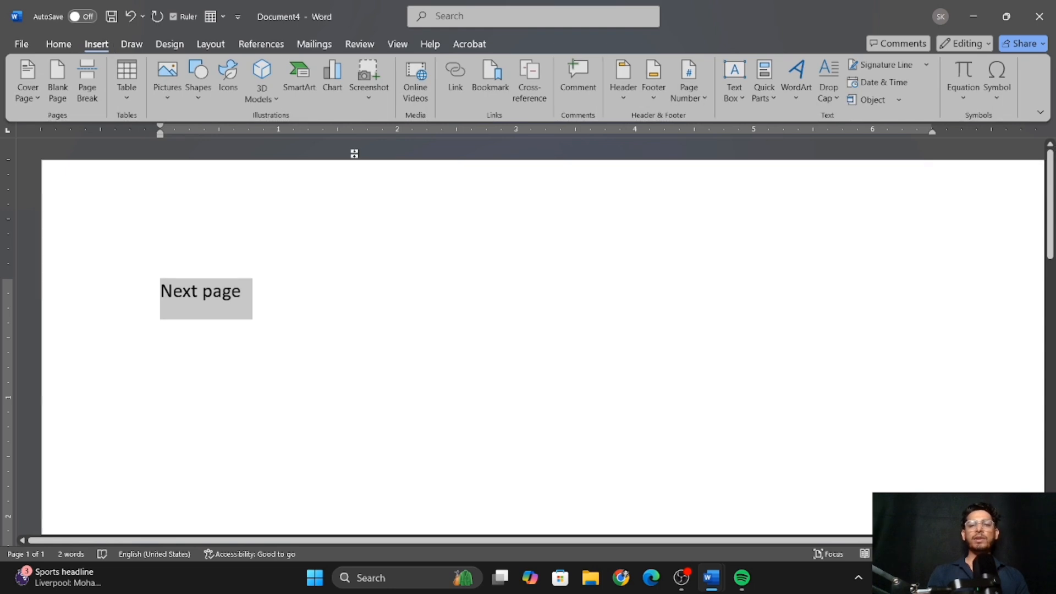
{"action": "left_click", "coordinate": [457, 83]}
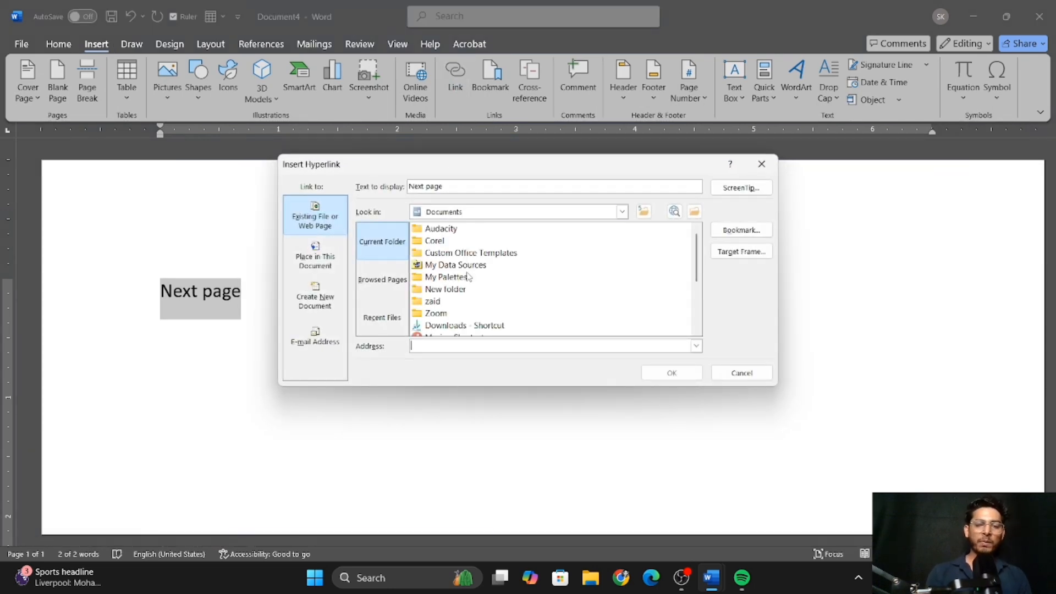
{"action": "scroll", "coordinate": [468, 277], "scroll_direction": "down", "scroll_amount": 2}
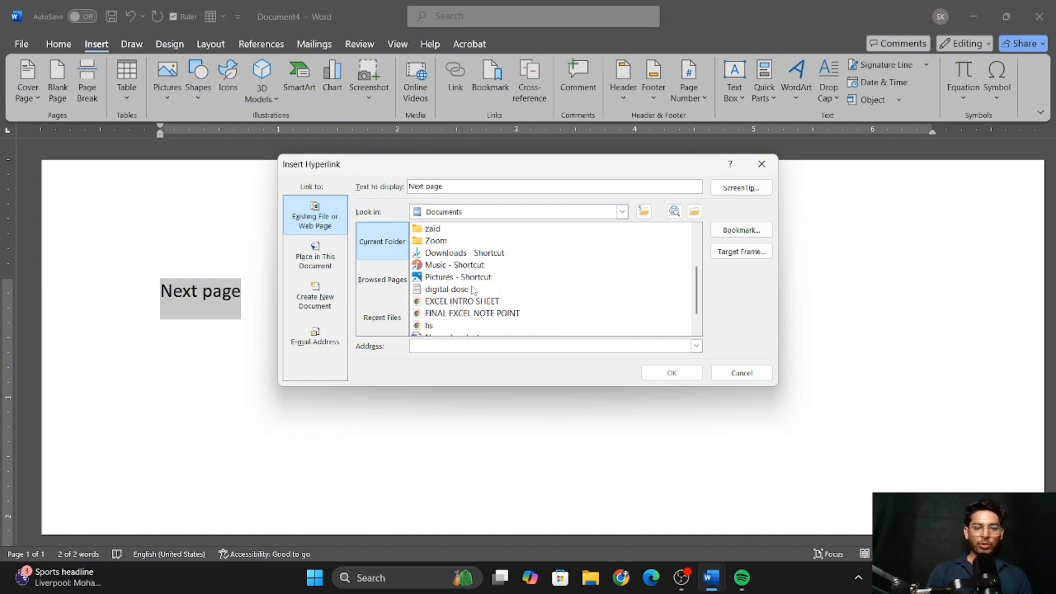
{"action": "scroll", "coordinate": [468, 278], "scroll_direction": "down", "scroll_amount": 1}
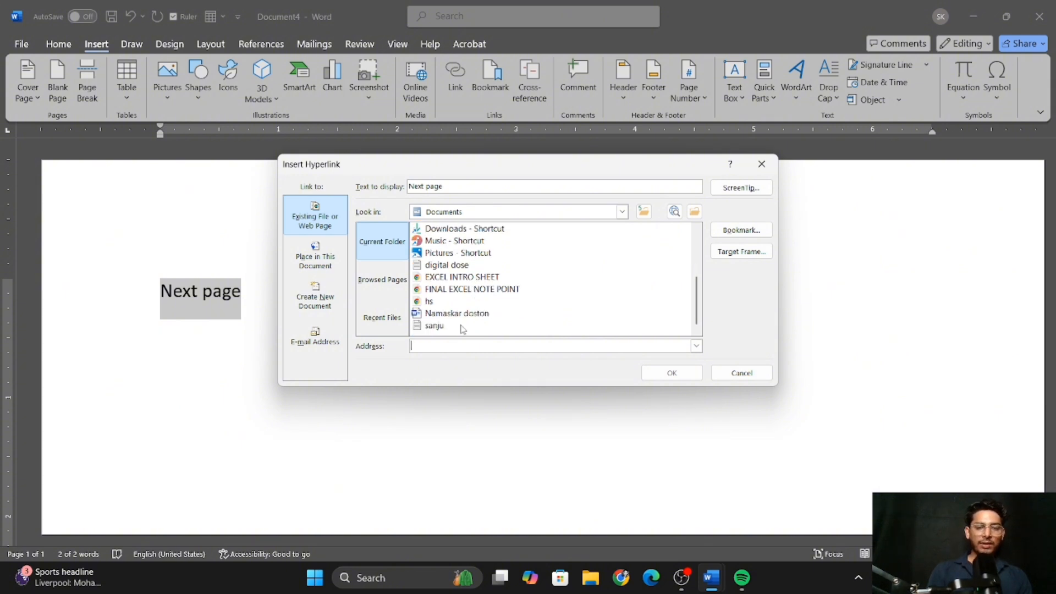
{"action": "scroll", "coordinate": [489, 283], "scroll_direction": "up", "scroll_amount": 2}
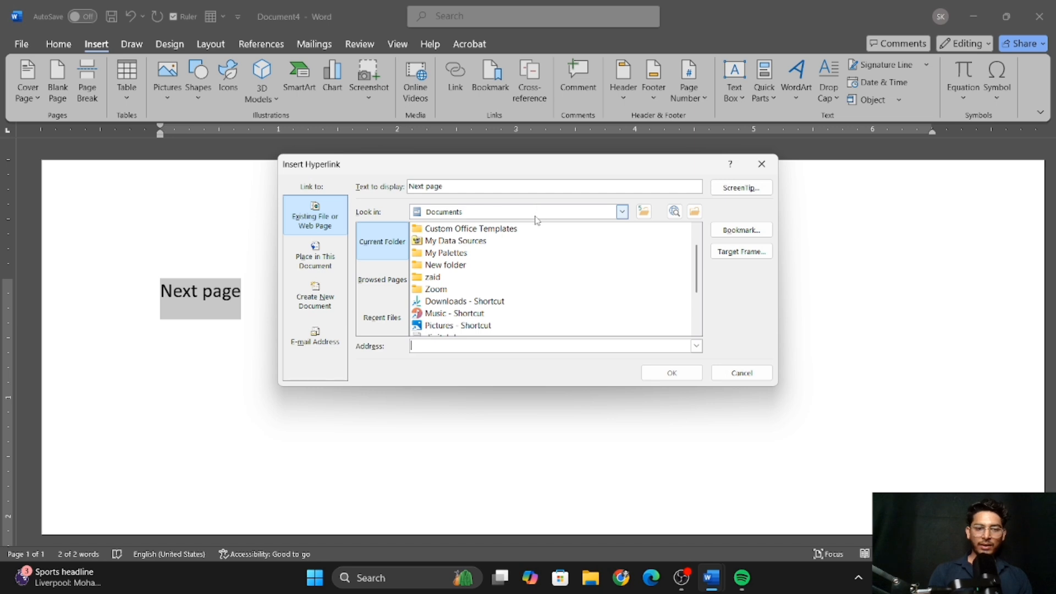
{"action": "scroll", "coordinate": [487, 303], "scroll_direction": "down", "scroll_amount": 2}
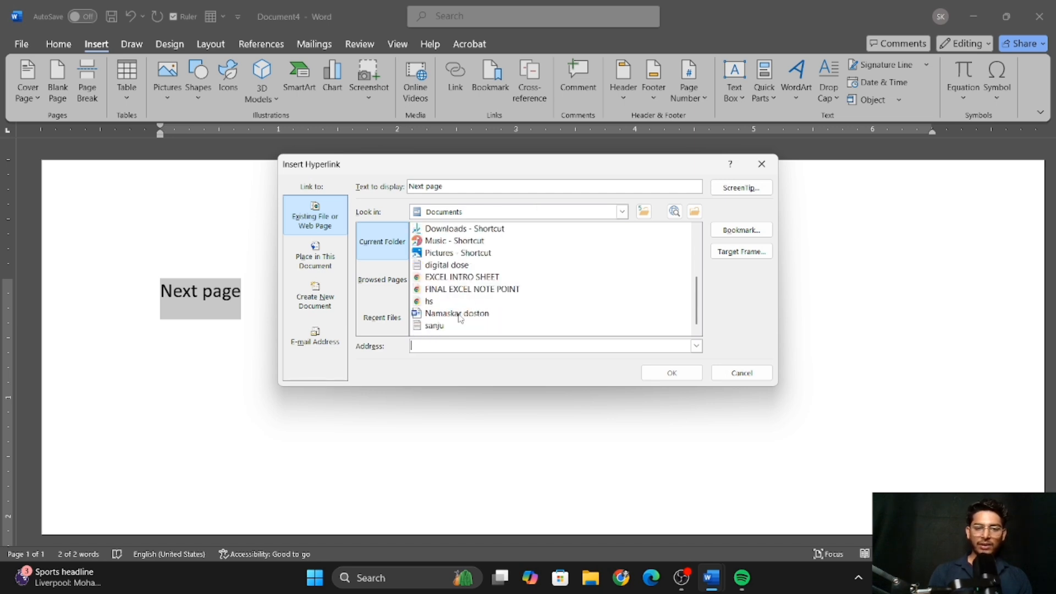
{"action": "left_click", "coordinate": [446, 326]}
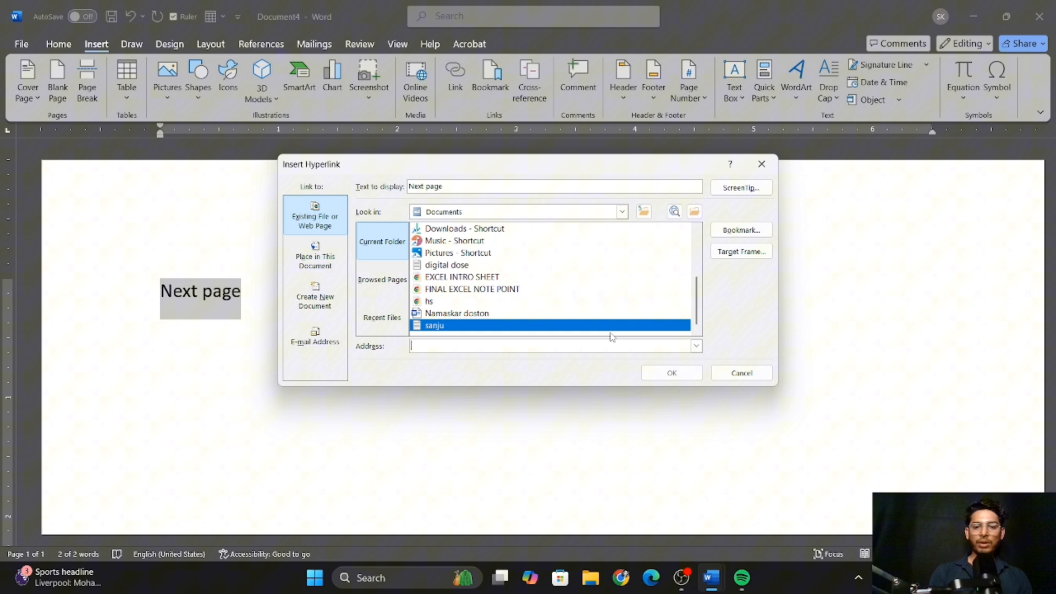
{"action": "left_click", "coordinate": [690, 379]}
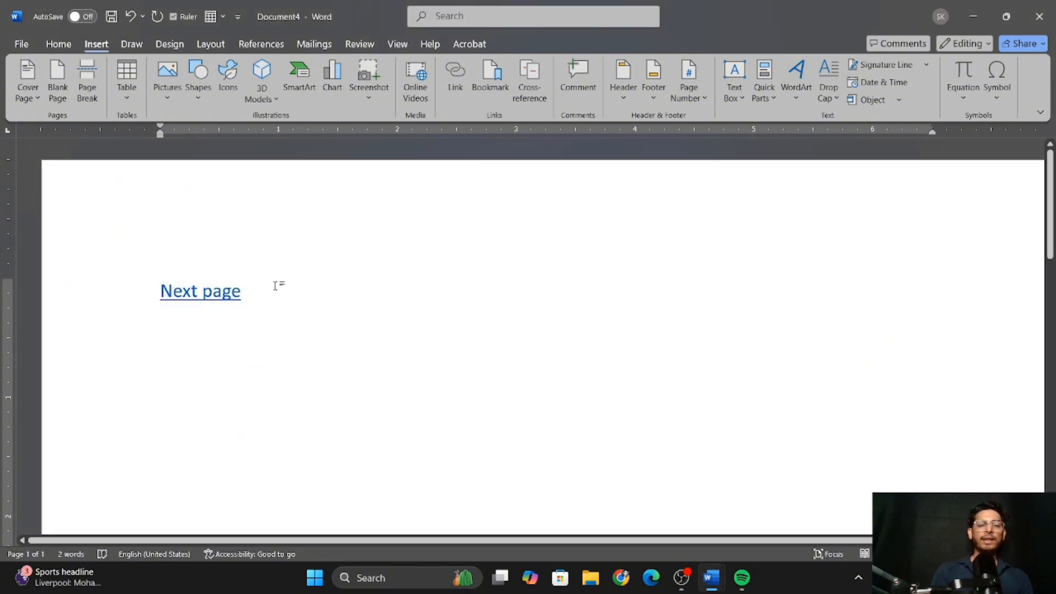
Follow the "Next page" link, allow the text file to open, and close it again.
{"action": "left_click", "coordinate": [220, 293], "text": "ctrl"}
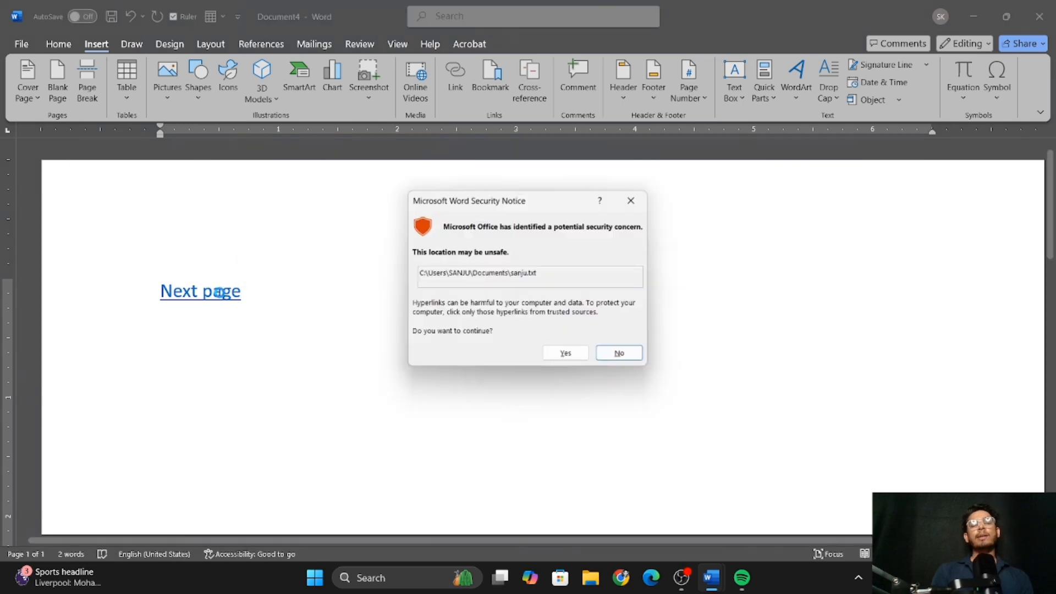
{"action": "left_click", "coordinate": [567, 354]}
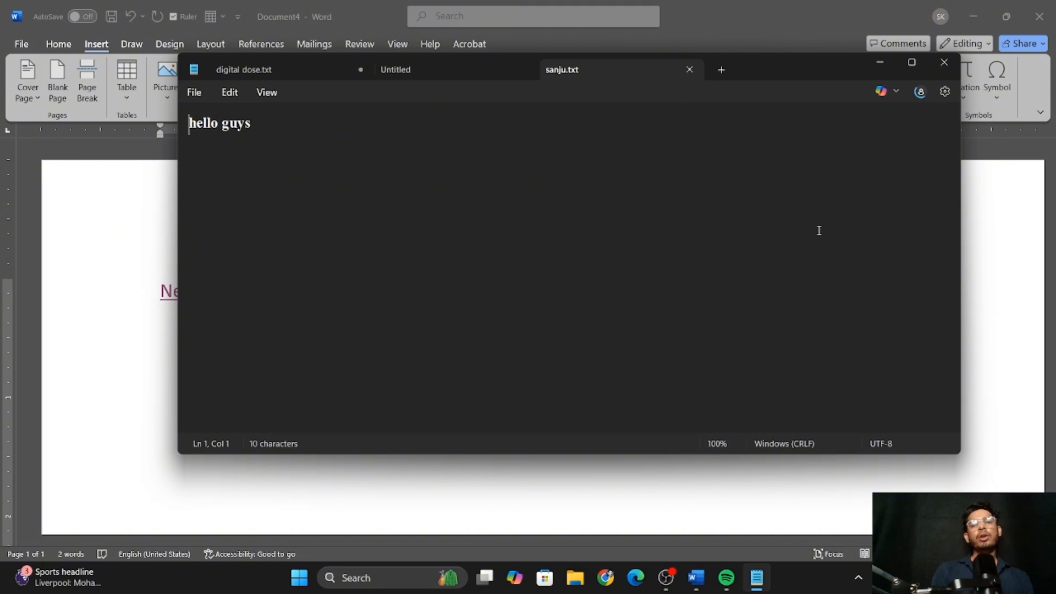
{"action": "left_click", "coordinate": [945, 62]}
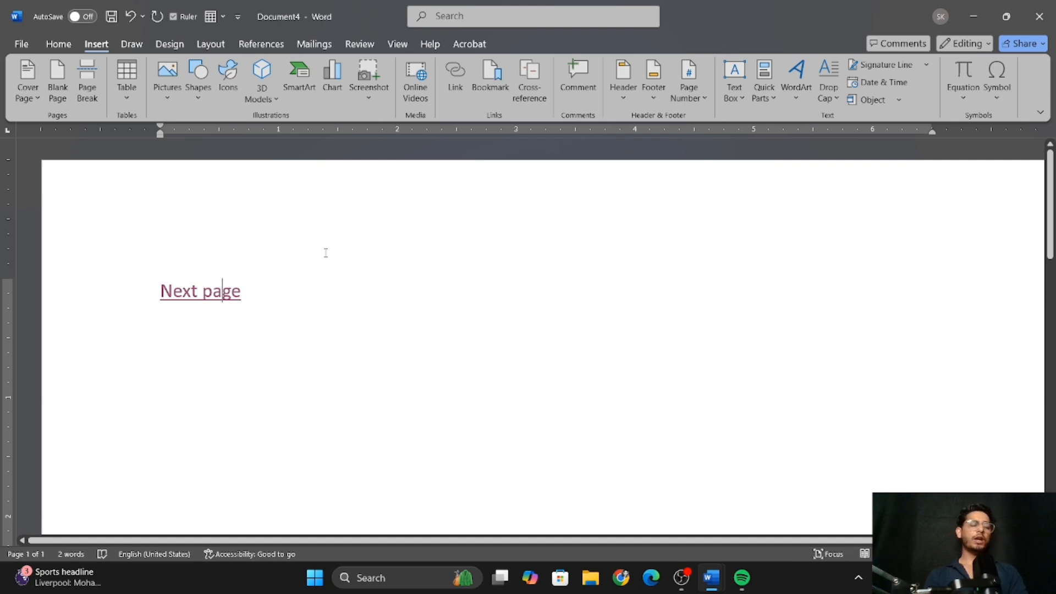
Replace the whole document content with sample paragraphs generated by =rand().
{"action": "key", "text": "ctrl+a"}
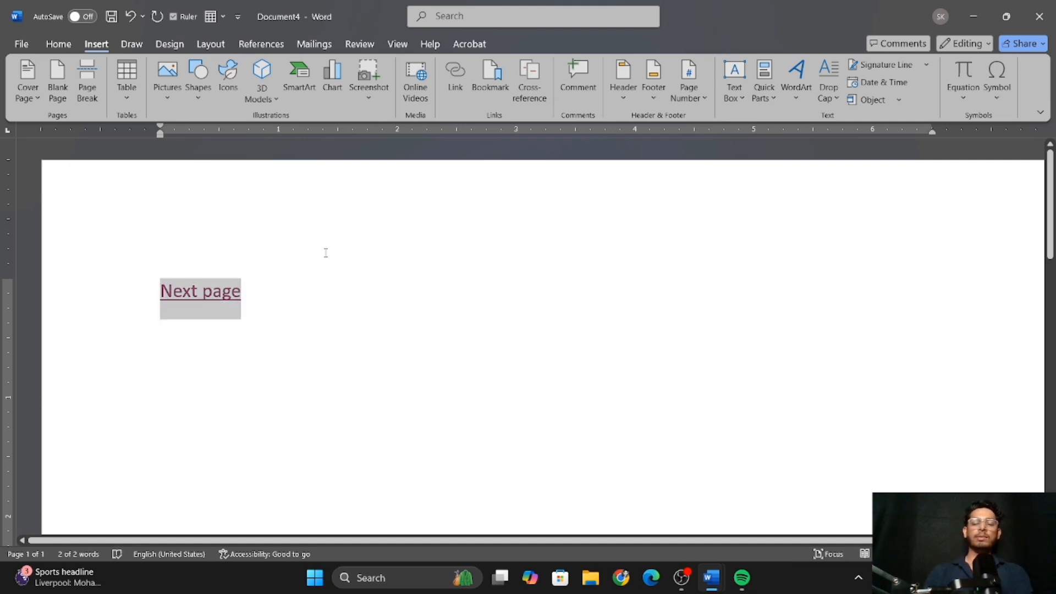
{"action": "type", "text": "=rand"}
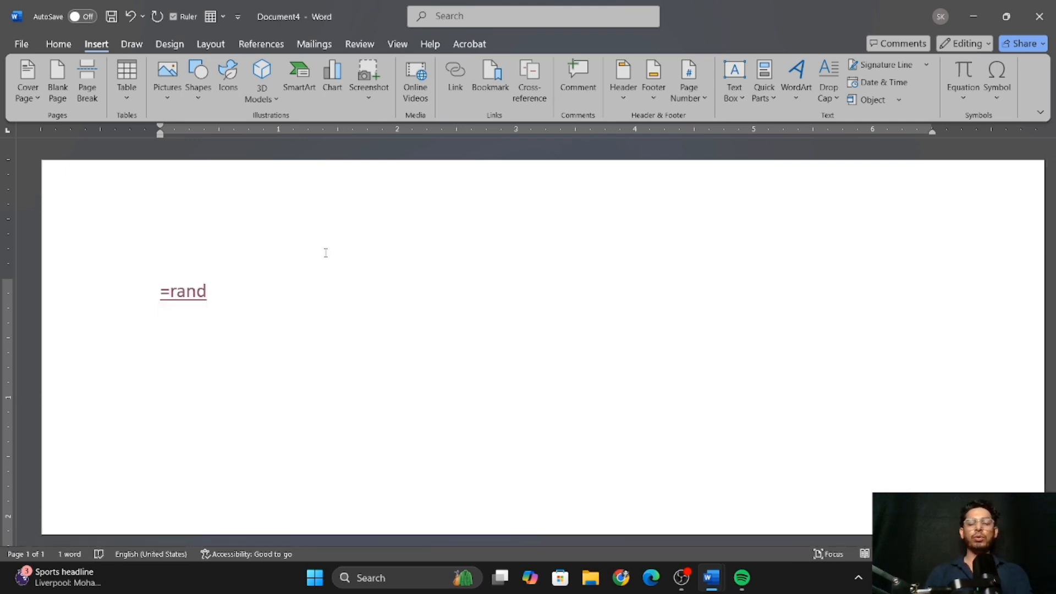
{"action": "type", "text": "()"}
{"action": "key", "text": "Return"}
{"action": "scroll", "coordinate": [454, 174], "scroll_direction": "up", "scroll_amount": 5}
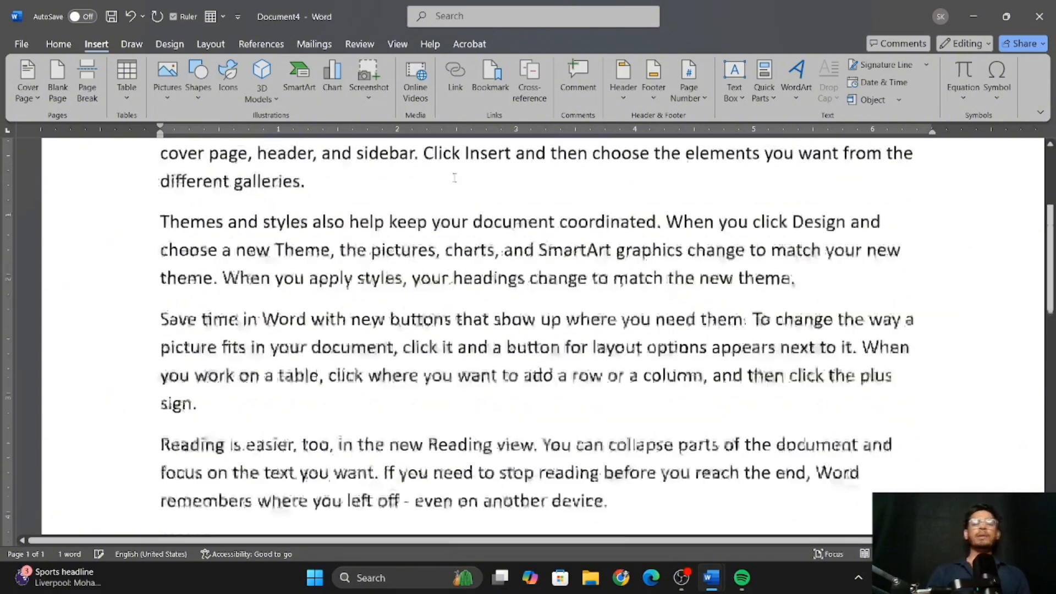
Add a bookmark named "read" right after the word "designs" in the second paragraph.
{"action": "left_click", "coordinate": [374, 303]}
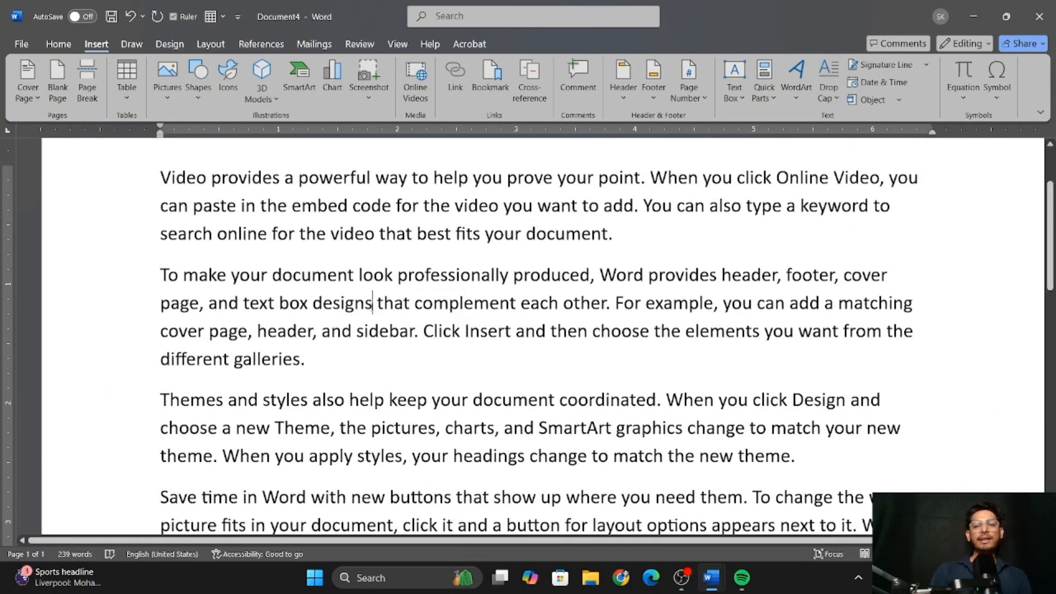
{"action": "left_click", "coordinate": [498, 73]}
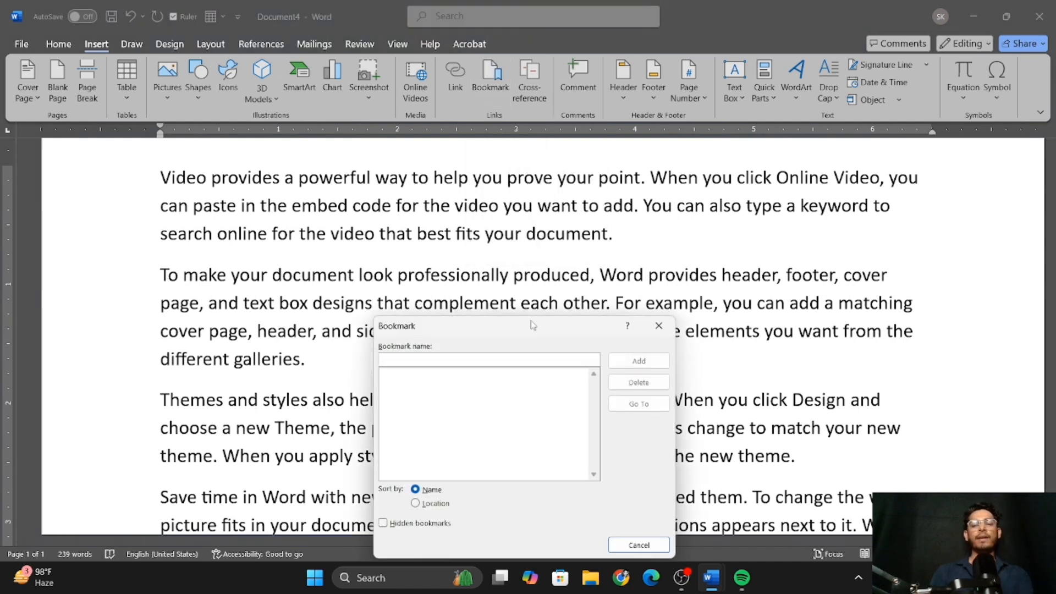
{"action": "type", "text": "rad"}
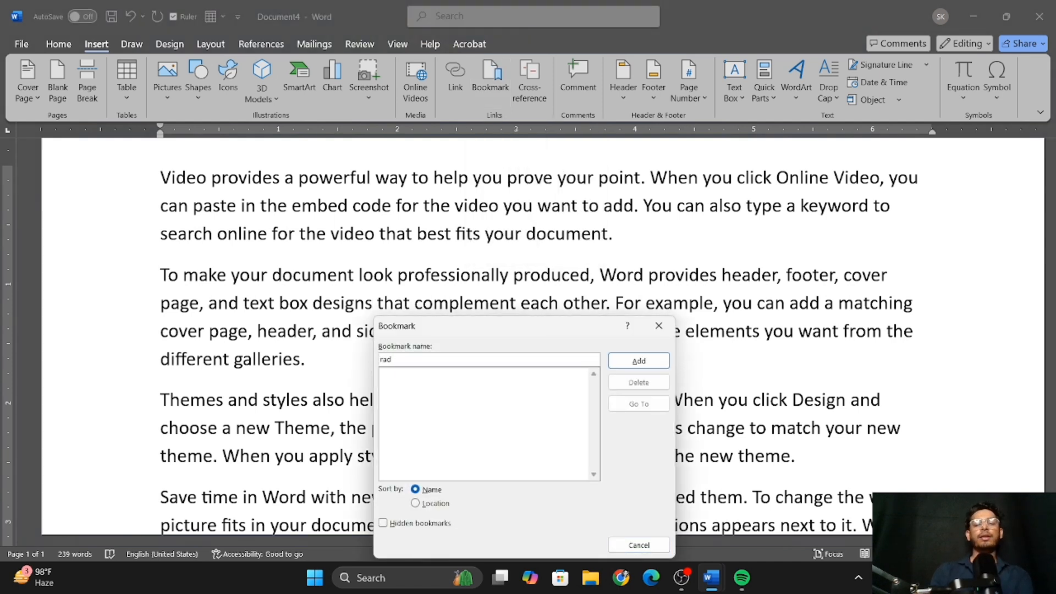
{"action": "type", "text": "ea"}
{"action": "type", "text": "ea"}
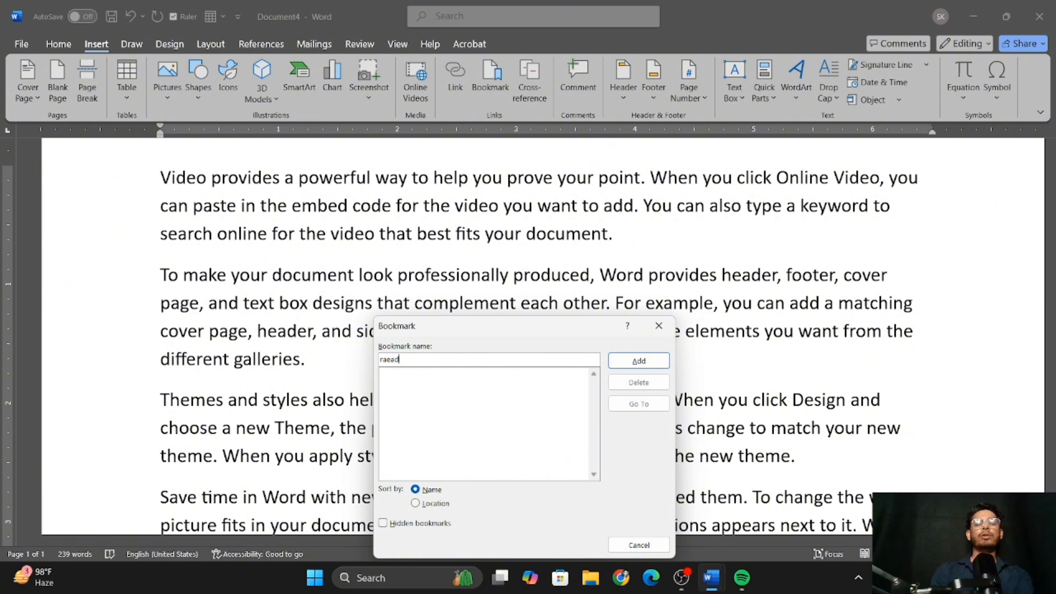
{"action": "key", "text": "BackSpace"}
{"action": "key", "text": "BackSpace"}
{"action": "key", "text": "BackSpace"}
{"action": "left_click", "coordinate": [638, 361]}
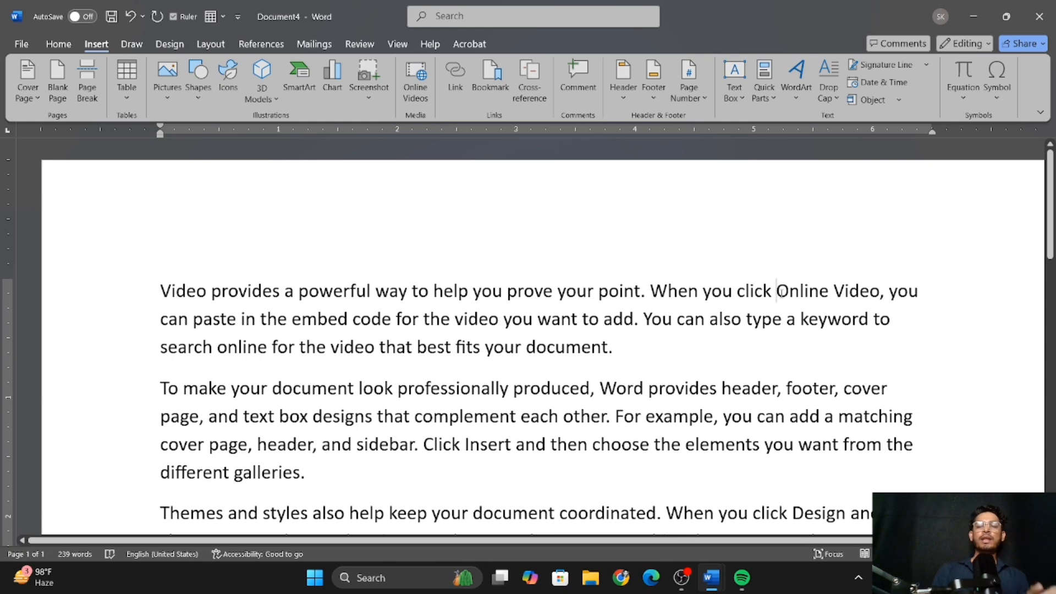
Go to the "read" bookmark from the top of the document and close the bookmark dialog.
{"action": "left_click", "coordinate": [490, 77]}
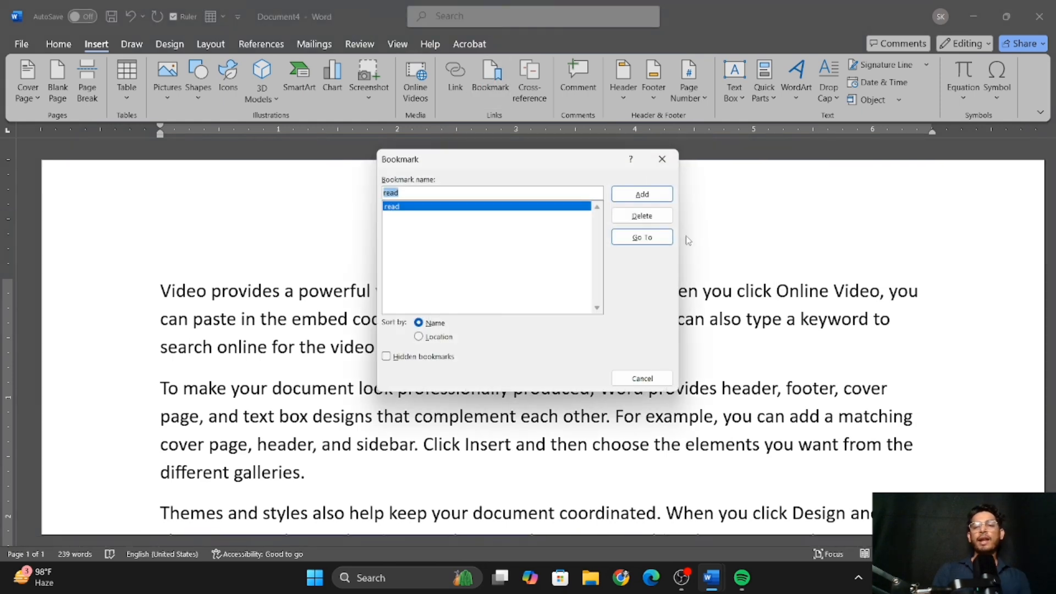
{"action": "left_click", "coordinate": [653, 236]}
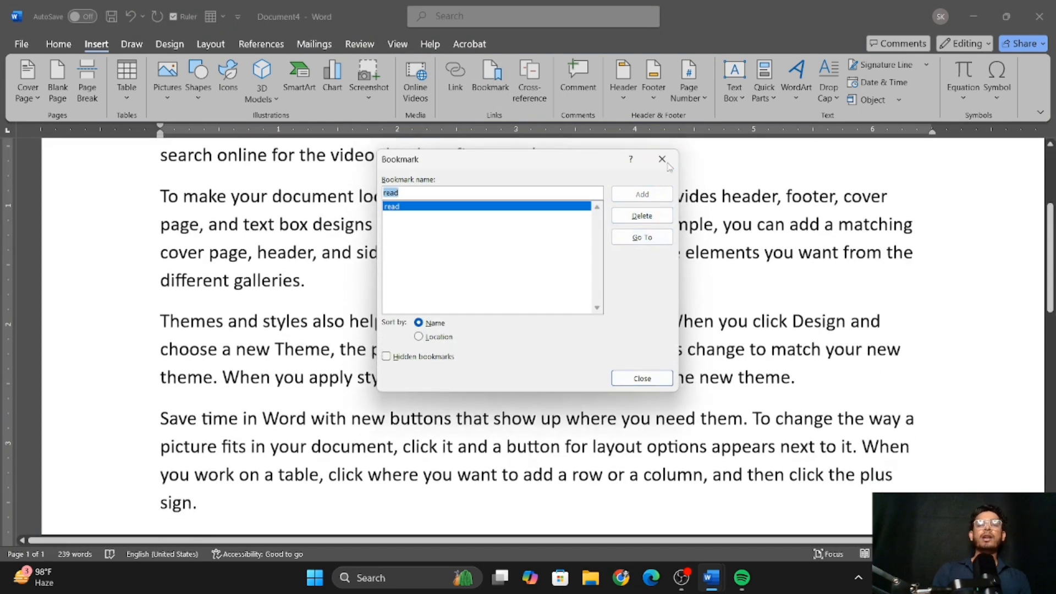
{"action": "left_click", "coordinate": [662, 159]}
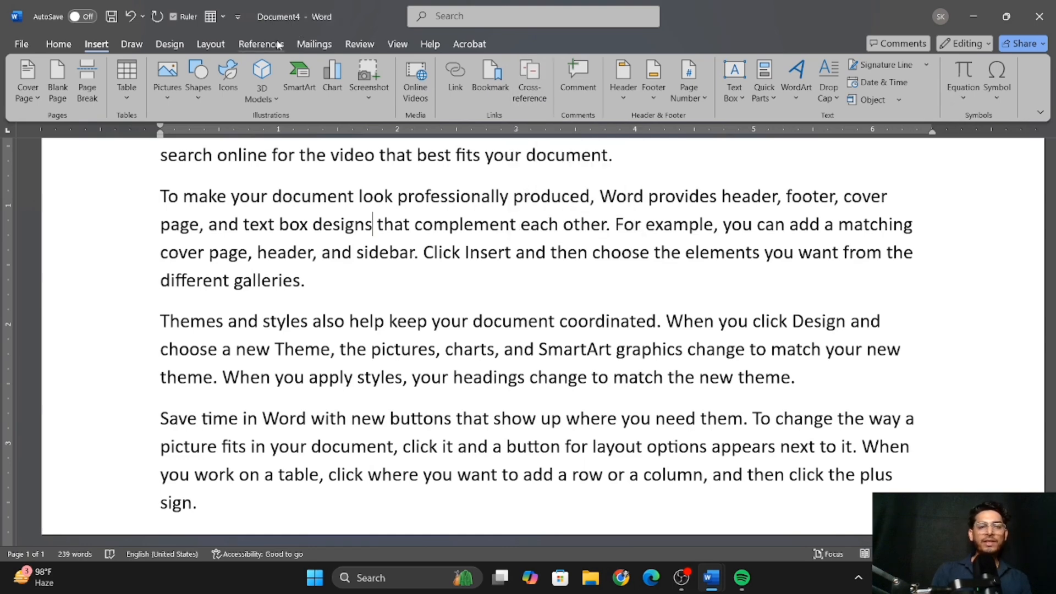
{"action": "left_click", "coordinate": [261, 44]}
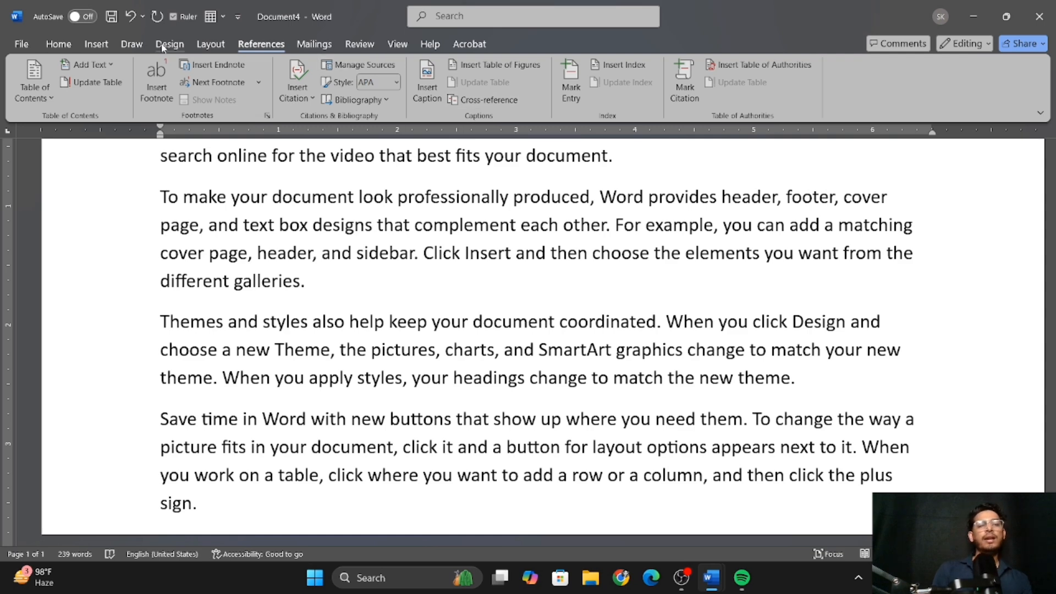
{"action": "left_click", "coordinate": [100, 44]}
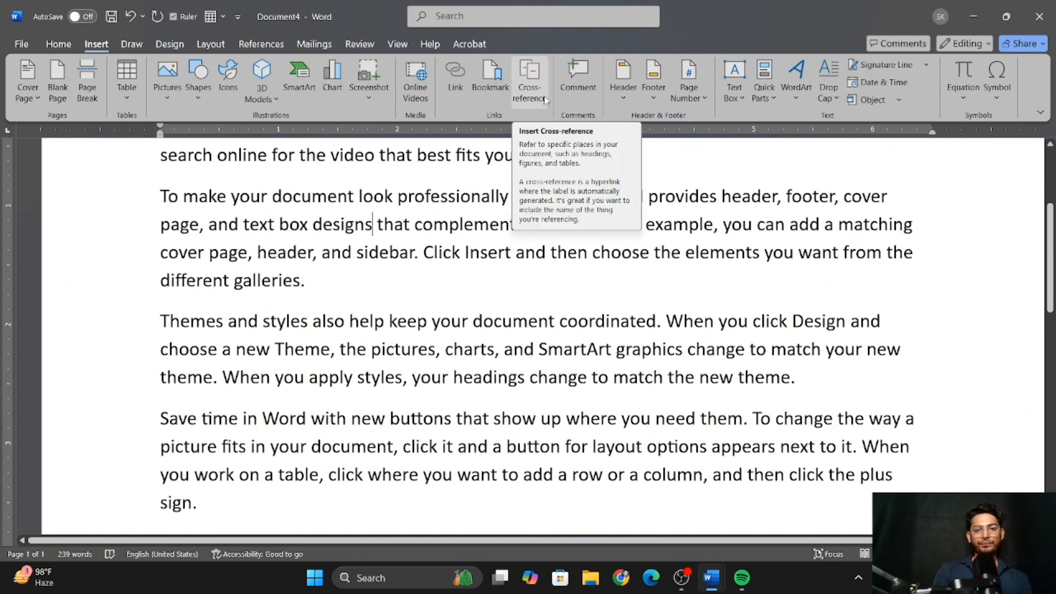
Start a new comment at the word "designs" in the second paragraph and go back to the document's beginning.
{"action": "left_click", "coordinate": [587, 98]}
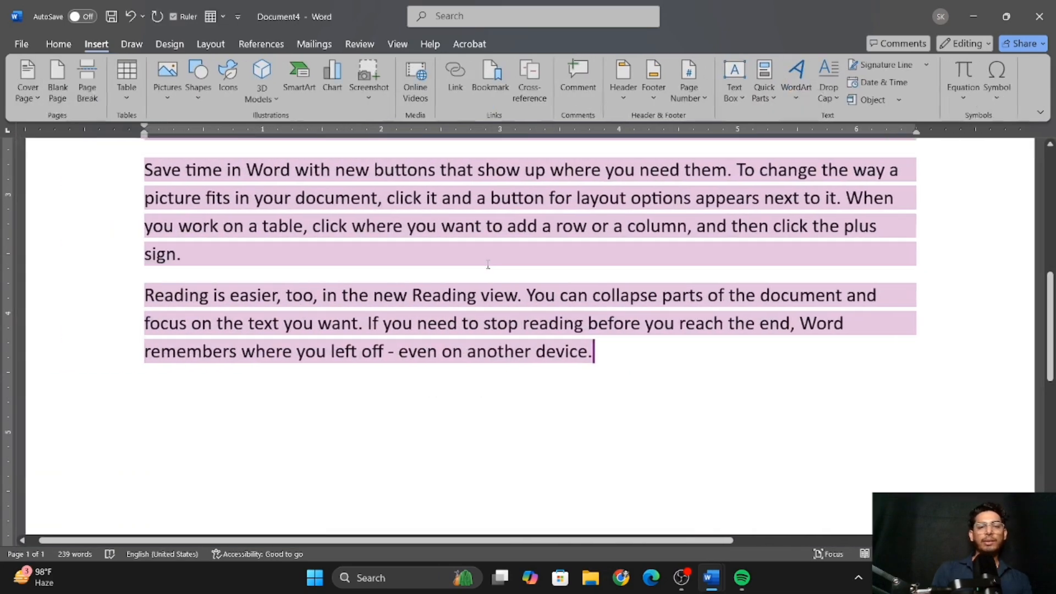
{"action": "scroll", "coordinate": [344, 273], "scroll_direction": "up", "scroll_amount": 3}
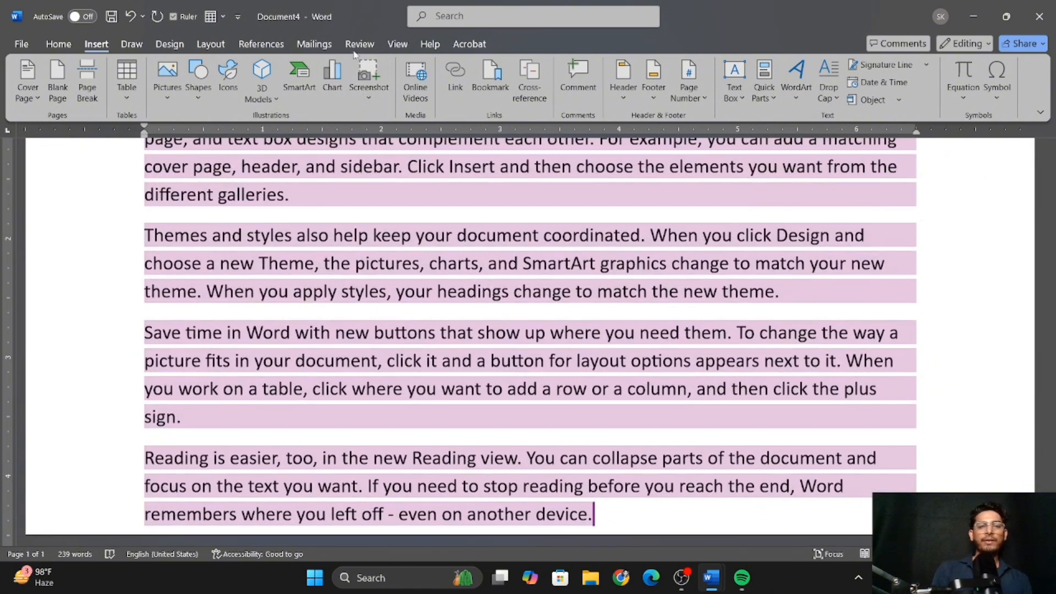
{"action": "left_click", "coordinate": [361, 45]}
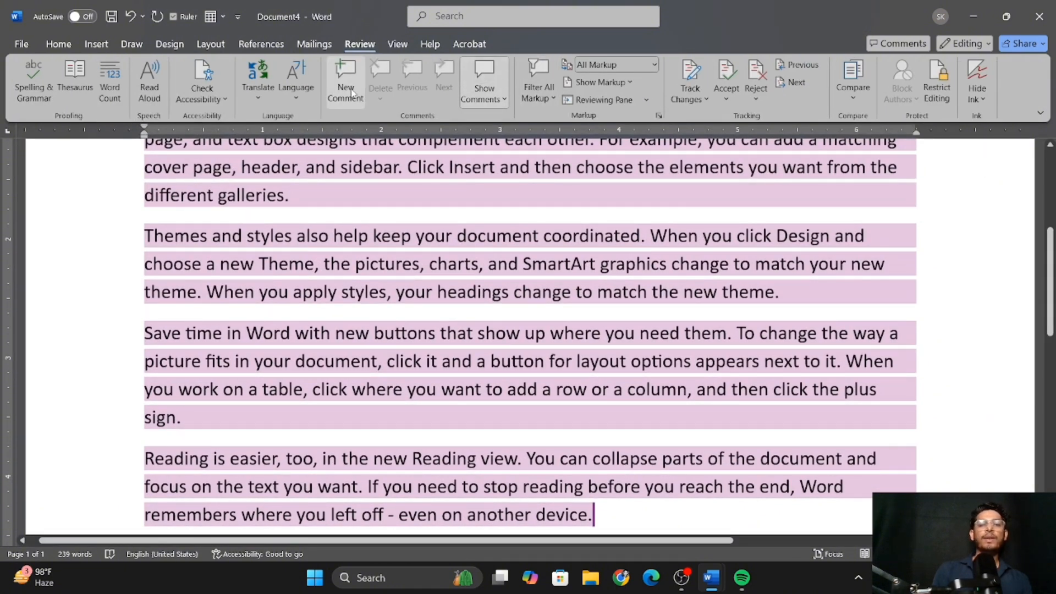
{"action": "key", "text": "ctrl+Home"}
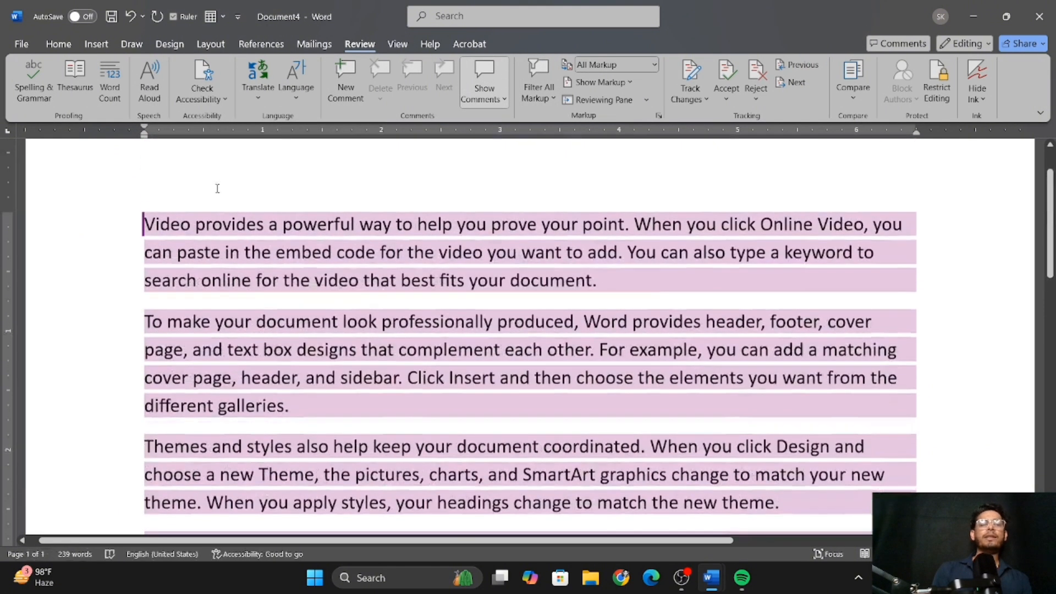
{"action": "left_click", "coordinate": [62, 44]}
{"action": "left_click", "coordinate": [96, 44]}
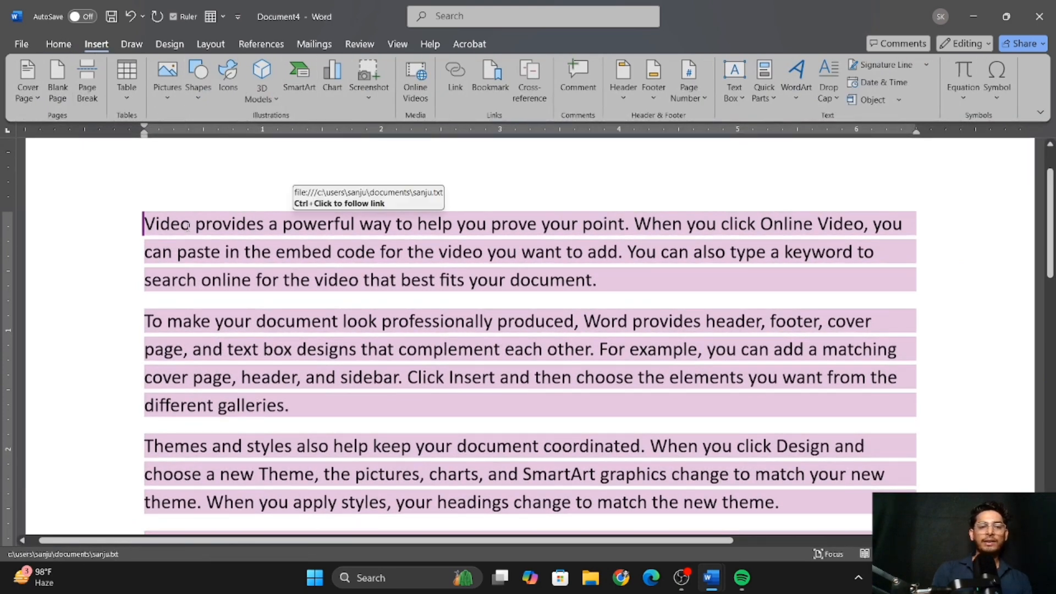
Select the word "Video" at the start of the first paragraph and post the comment "ksdf".
{"action": "left_click_drag", "start_coordinate": [189, 226], "coordinate": [145, 226]}
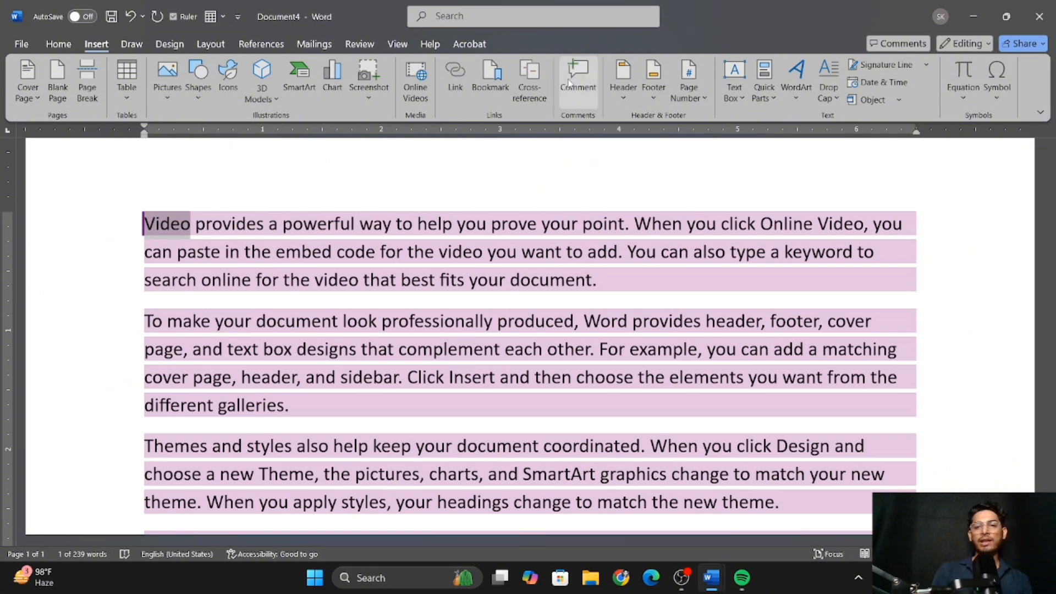
{"action": "left_click", "coordinate": [584, 81]}
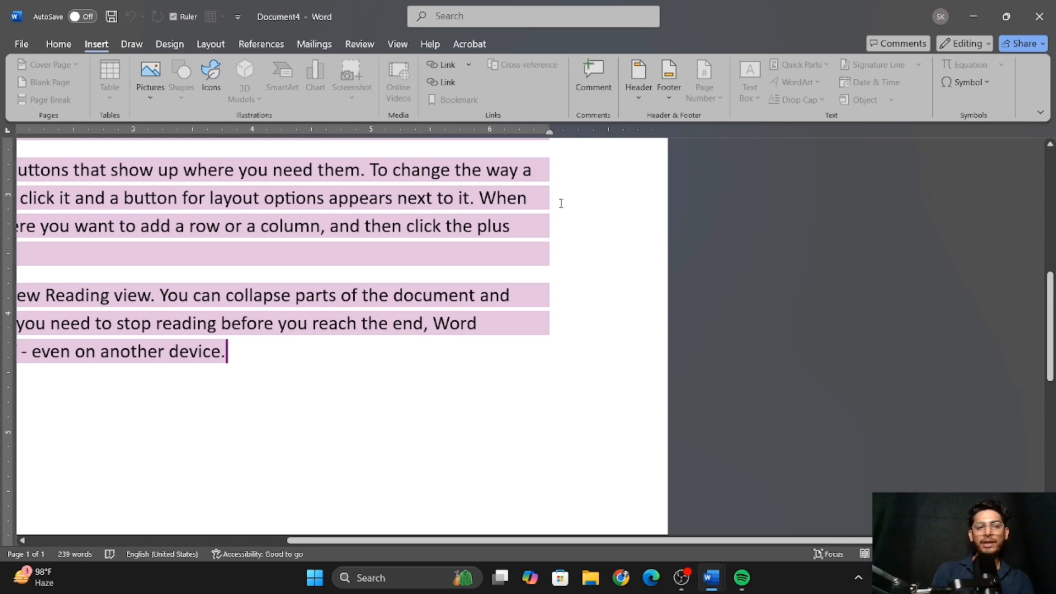
{"action": "left_click", "coordinate": [359, 44]}
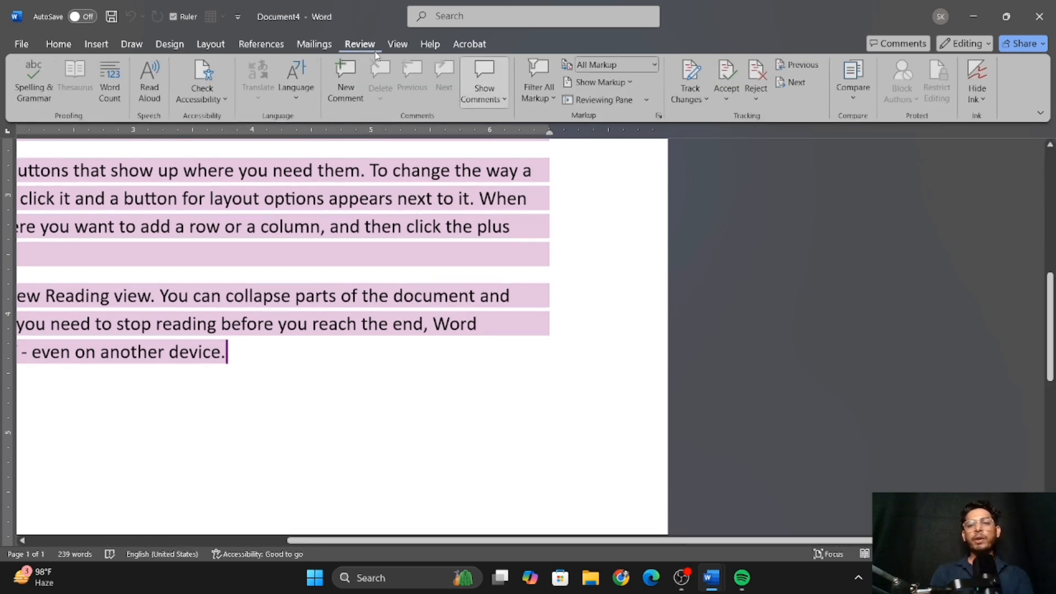
{"action": "scroll", "coordinate": [314, 202], "scroll_direction": "up", "scroll_amount": 3}
{"action": "scroll", "coordinate": [314, 202], "scroll_direction": "down", "scroll_amount": 2}
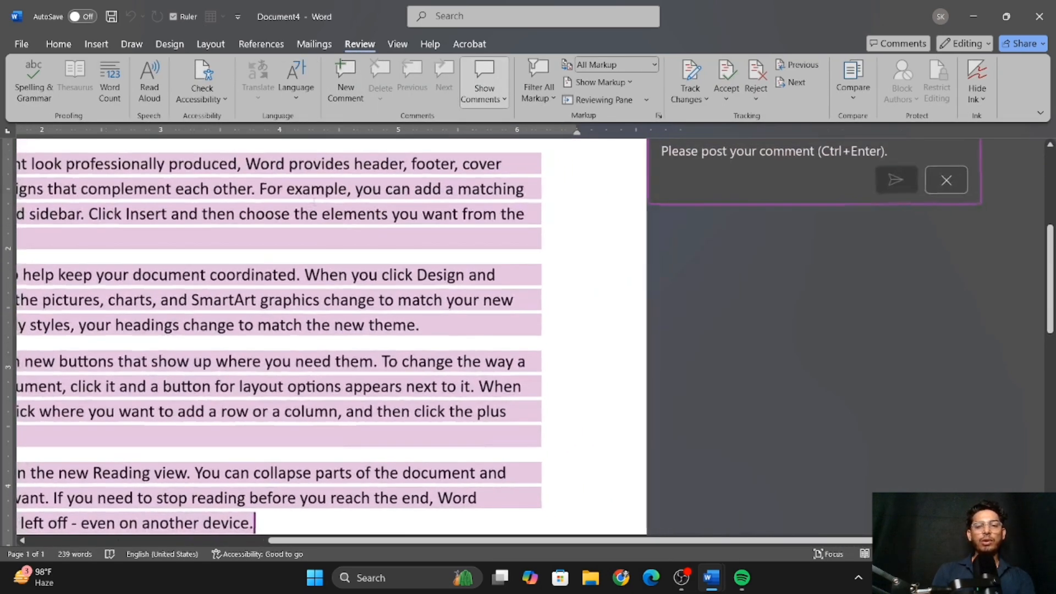
{"action": "scroll", "coordinate": [314, 202], "scroll_direction": "left", "scroll_amount": 5}
{"action": "scroll", "coordinate": [327, 323], "scroll_direction": "down", "scroll_amount": 3}
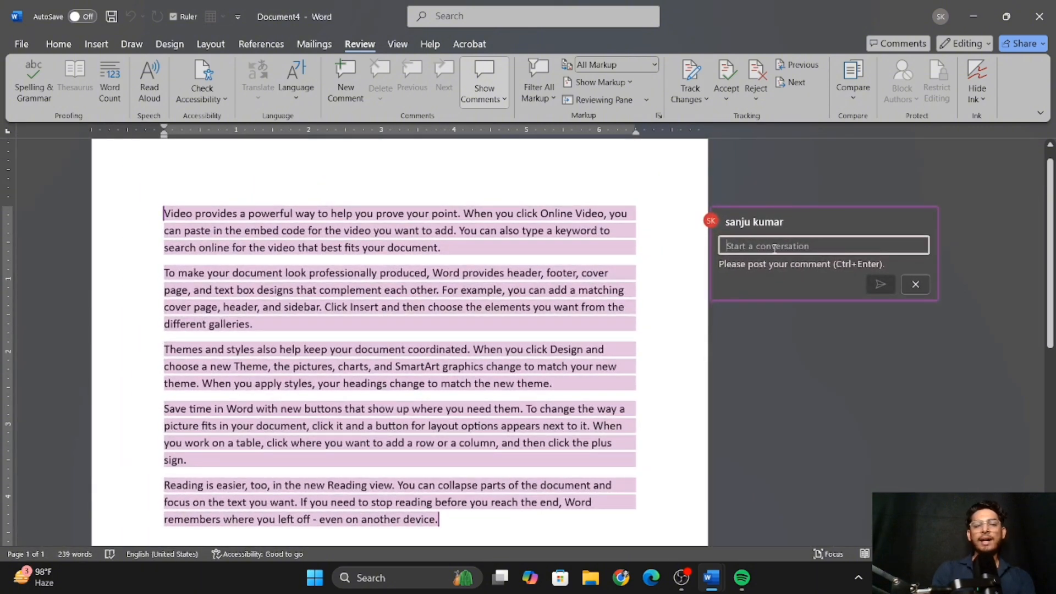
{"action": "type", "text": "ksdf"}
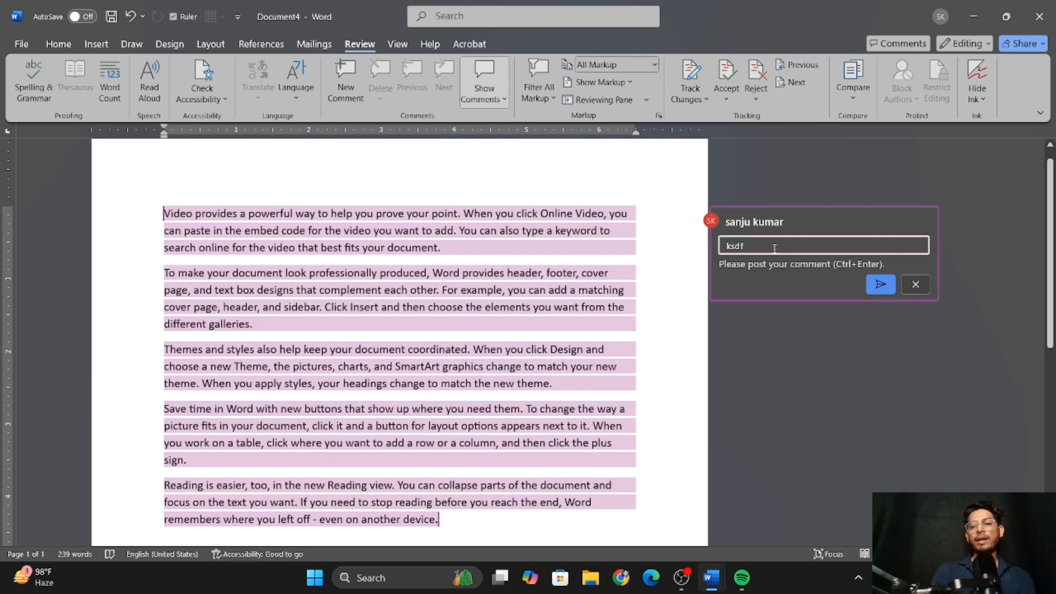
{"action": "left_click", "coordinate": [881, 284]}
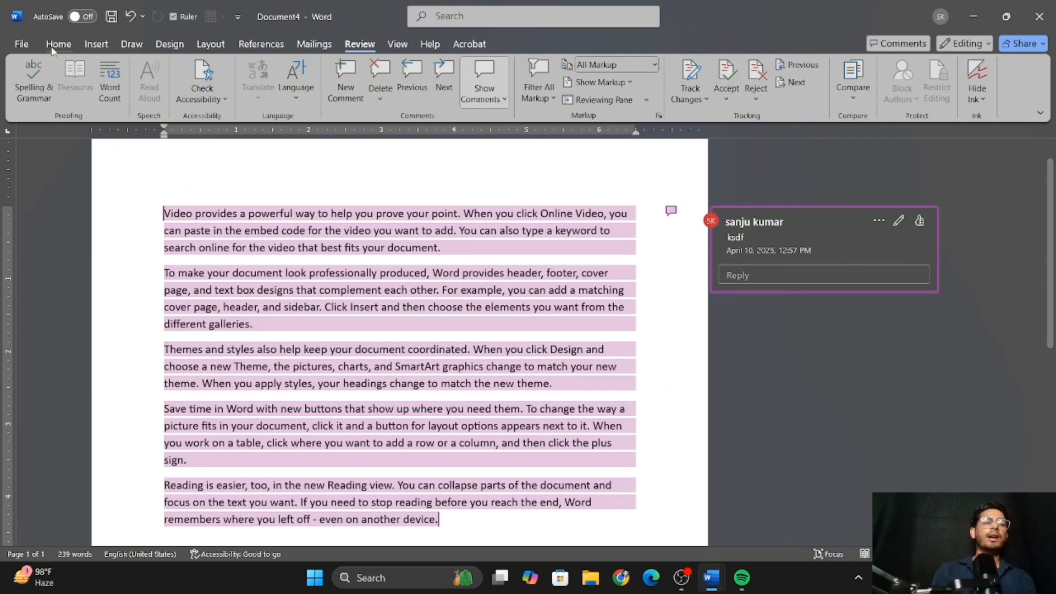
Select the word "the" before "video" in the first paragraph's last line and post a second comment reading "sljflad".
{"action": "left_click", "coordinate": [96, 44]}
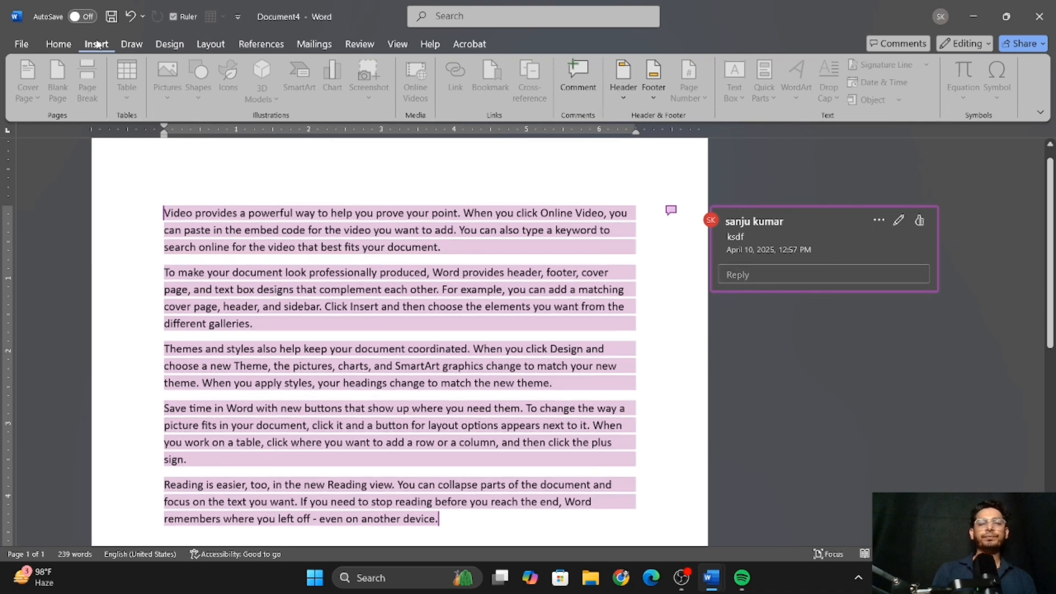
{"action": "left_click", "coordinate": [406, 271]}
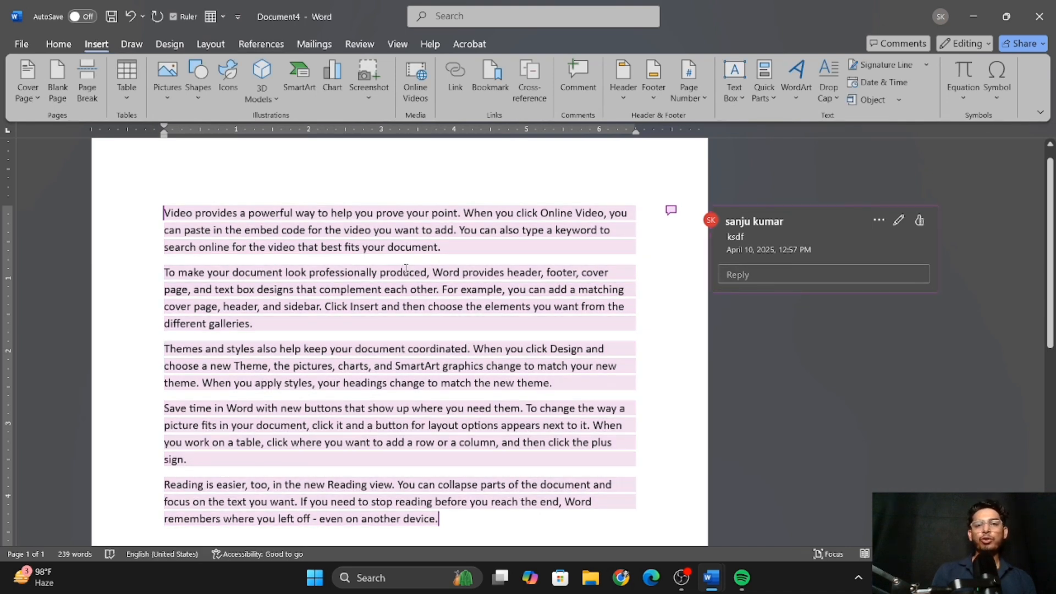
{"action": "left_click", "coordinate": [404, 272]}
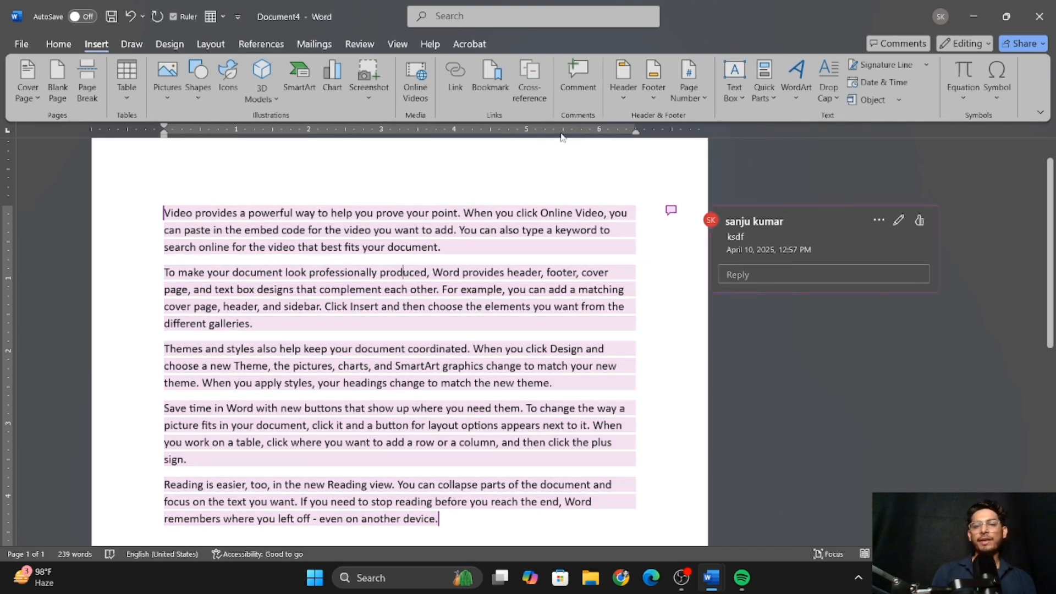
{"action": "double_click", "coordinate": [257, 247]}
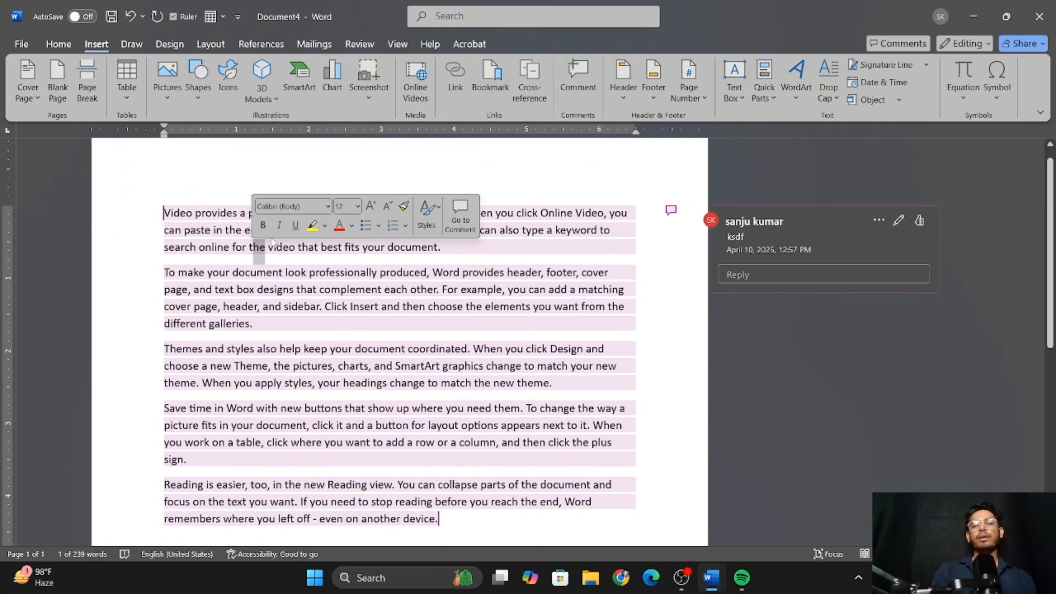
{"action": "left_click", "coordinate": [572, 79]}
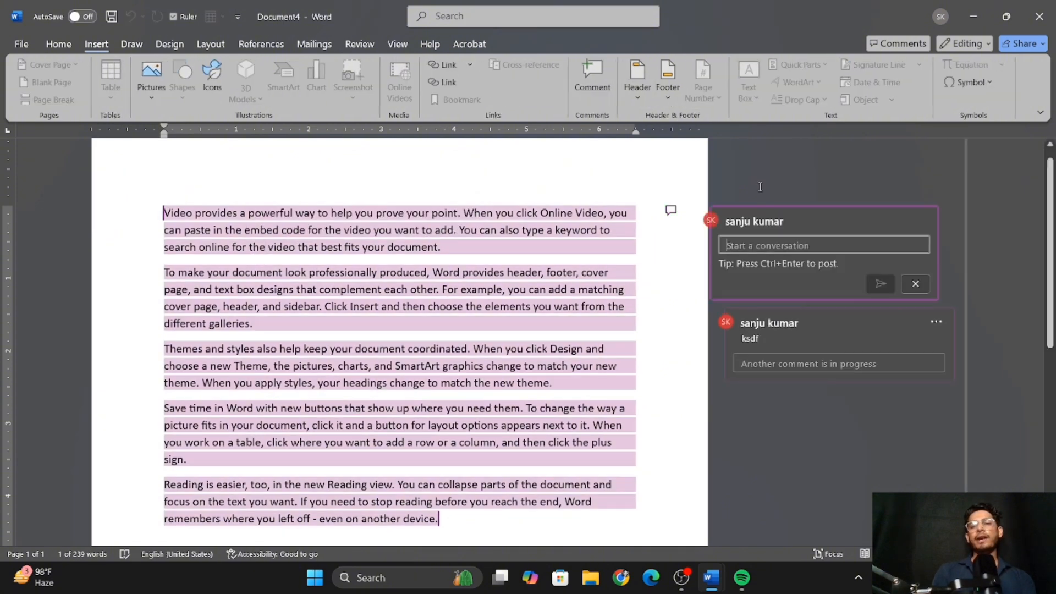
{"action": "type", "text": "sljflad"}
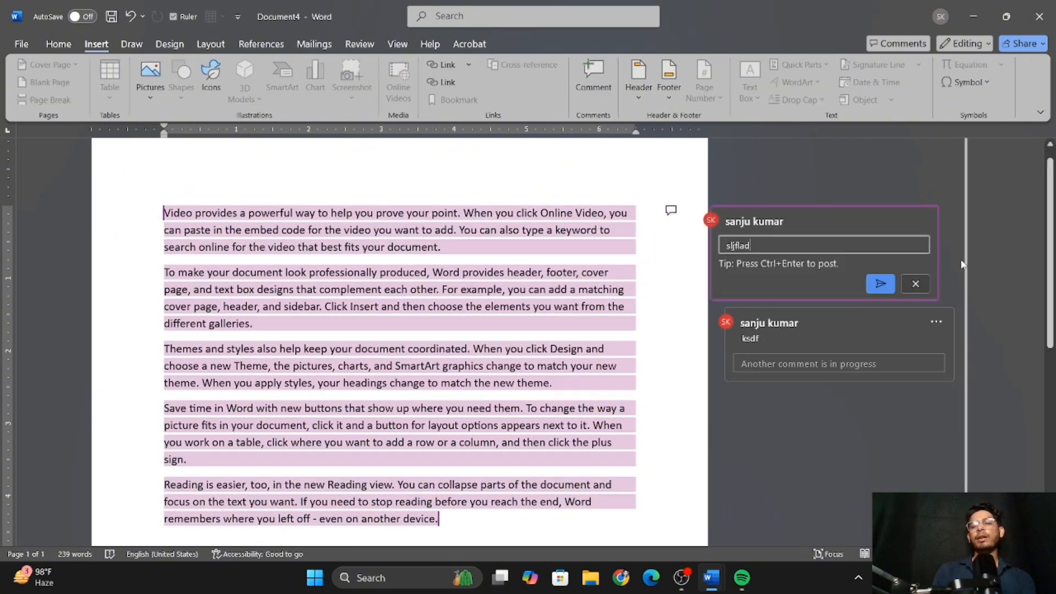
{"action": "left_click", "coordinate": [881, 284]}
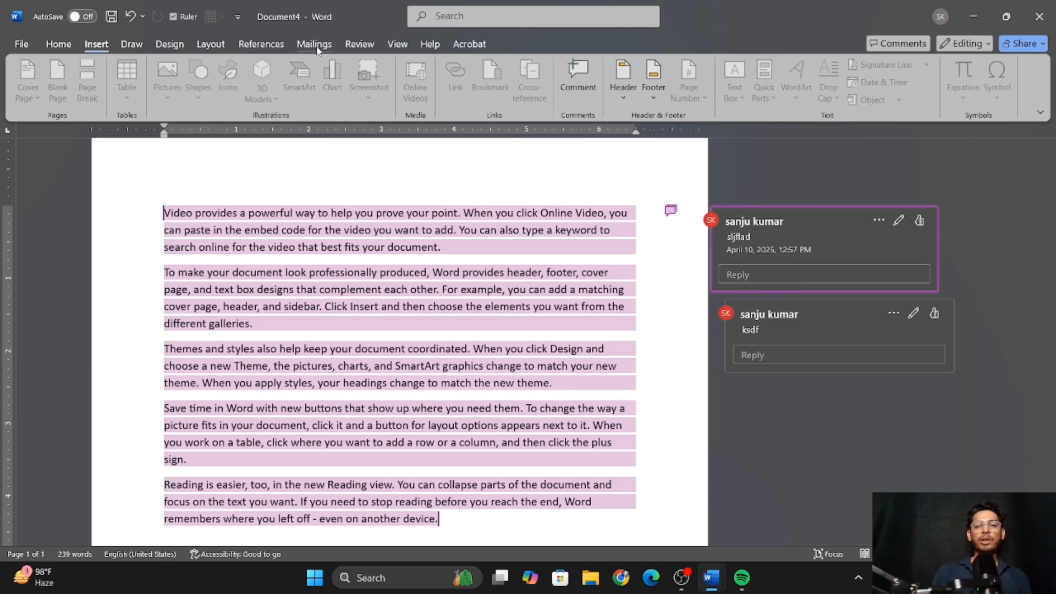
{"action": "left_click", "coordinate": [352, 45]}
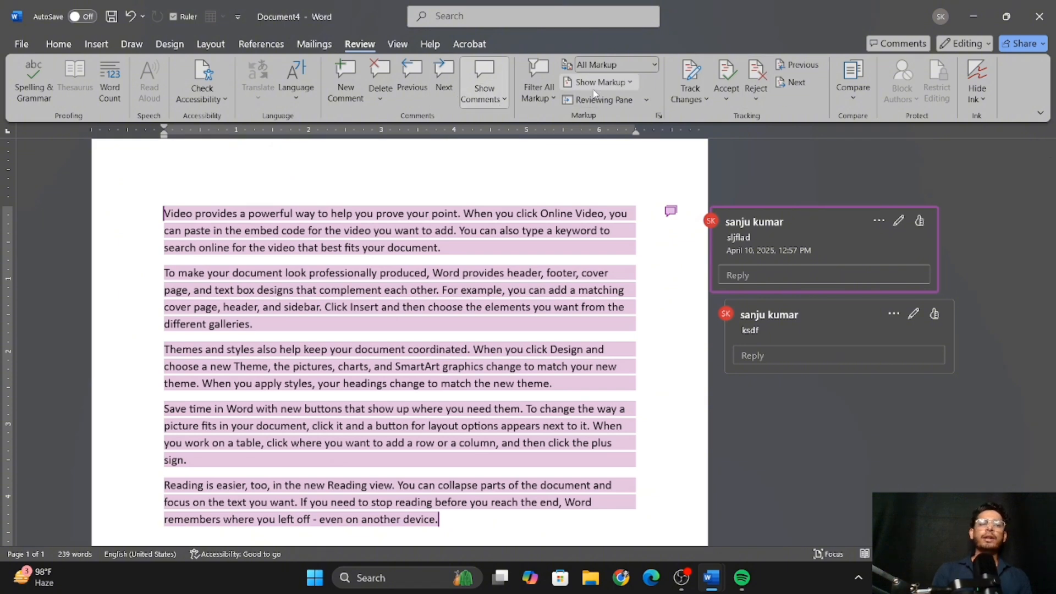
Insert the Banded header and replace its document title placeholder with "LESSION - 1".
{"action": "left_click", "coordinate": [96, 44]}
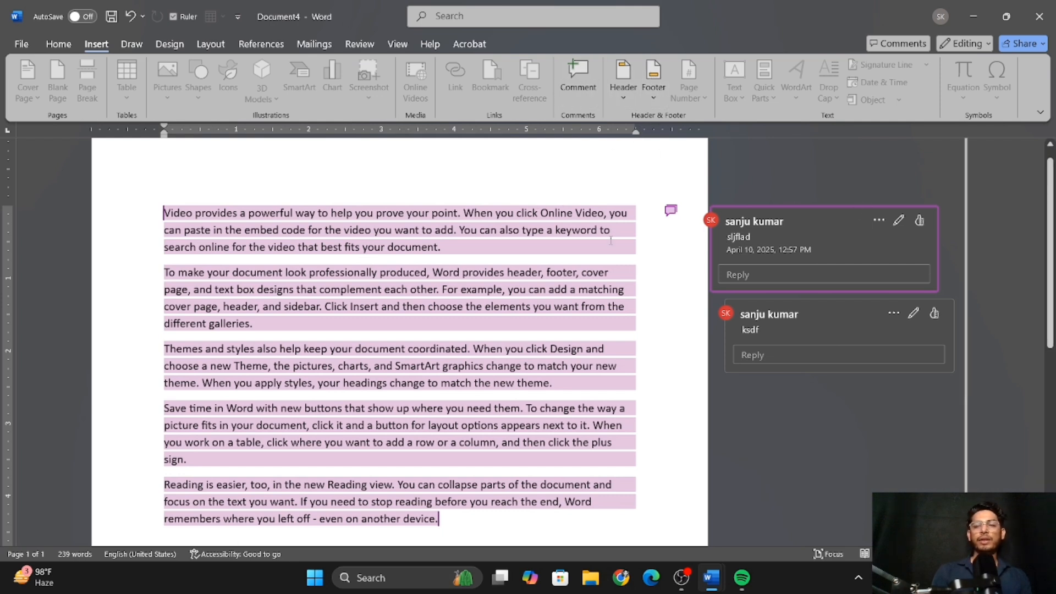
{"action": "left_click", "coordinate": [386, 229]}
{"action": "left_click", "coordinate": [615, 87]}
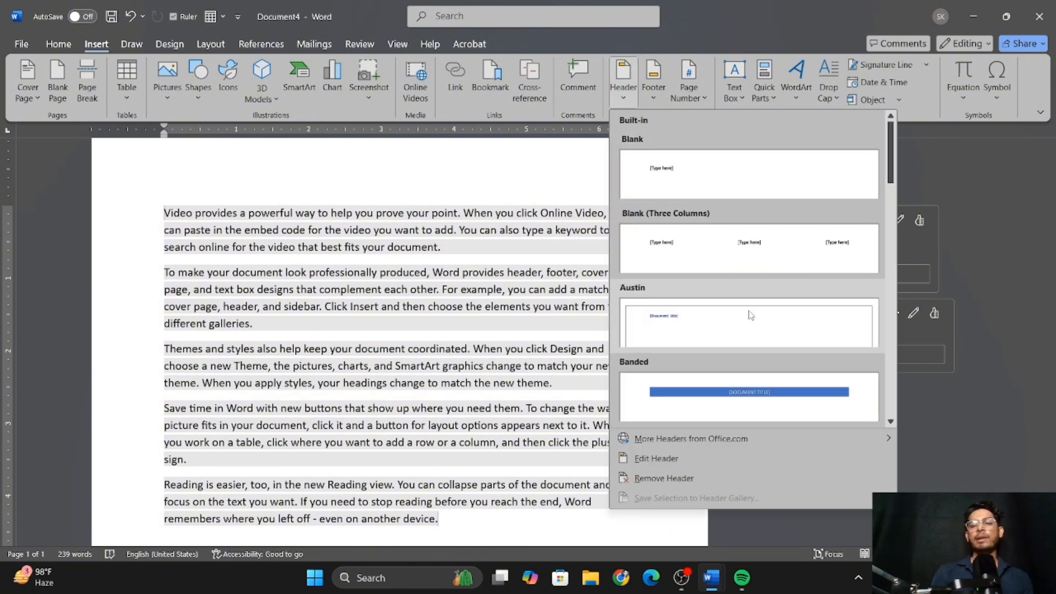
{"action": "left_click", "coordinate": [772, 413]}
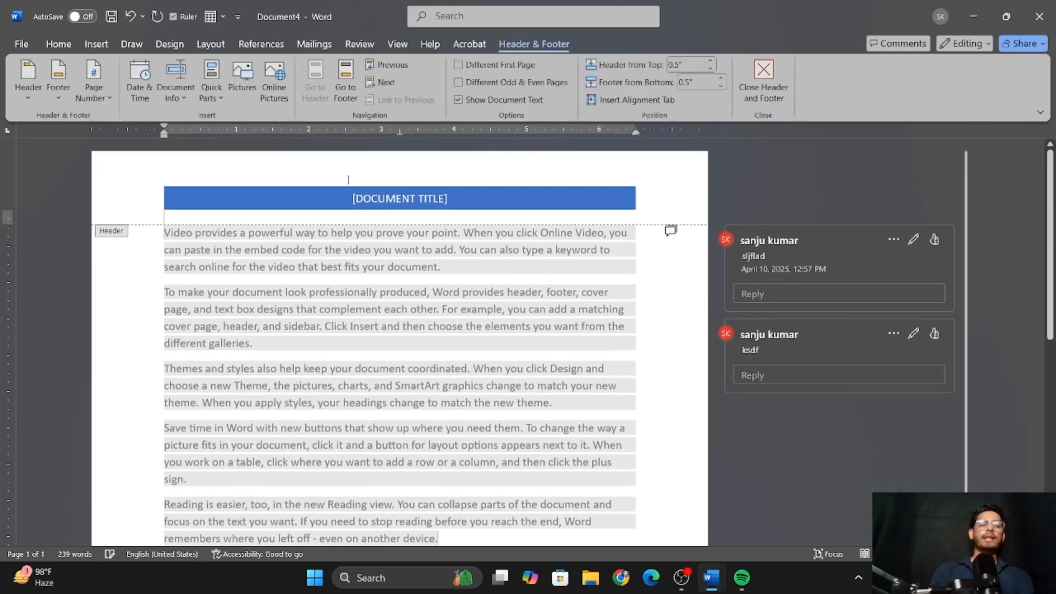
{"action": "left_click", "coordinate": [379, 199]}
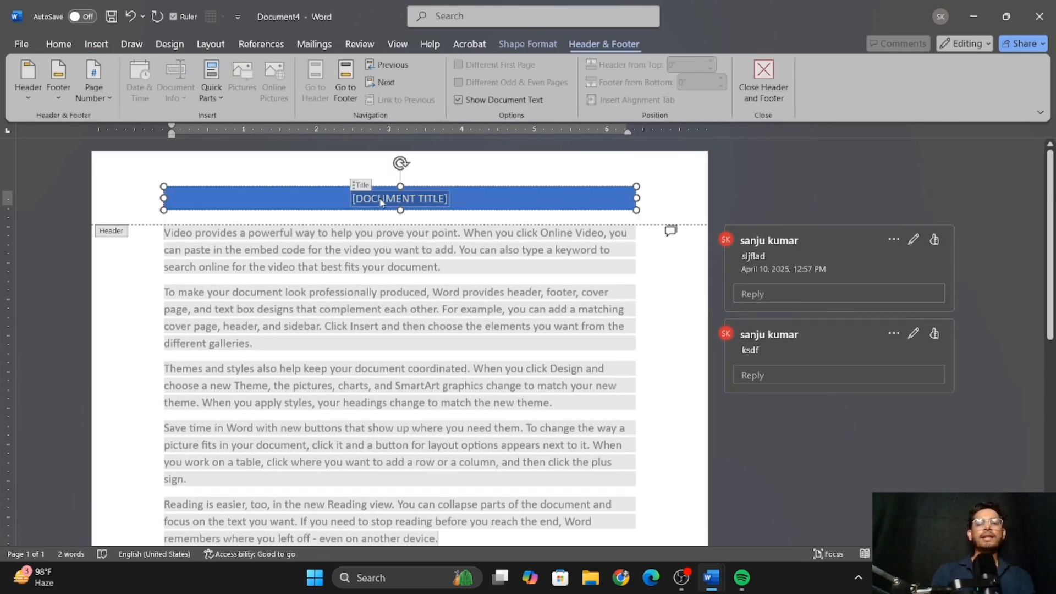
{"action": "type", "text": "LESSION"}
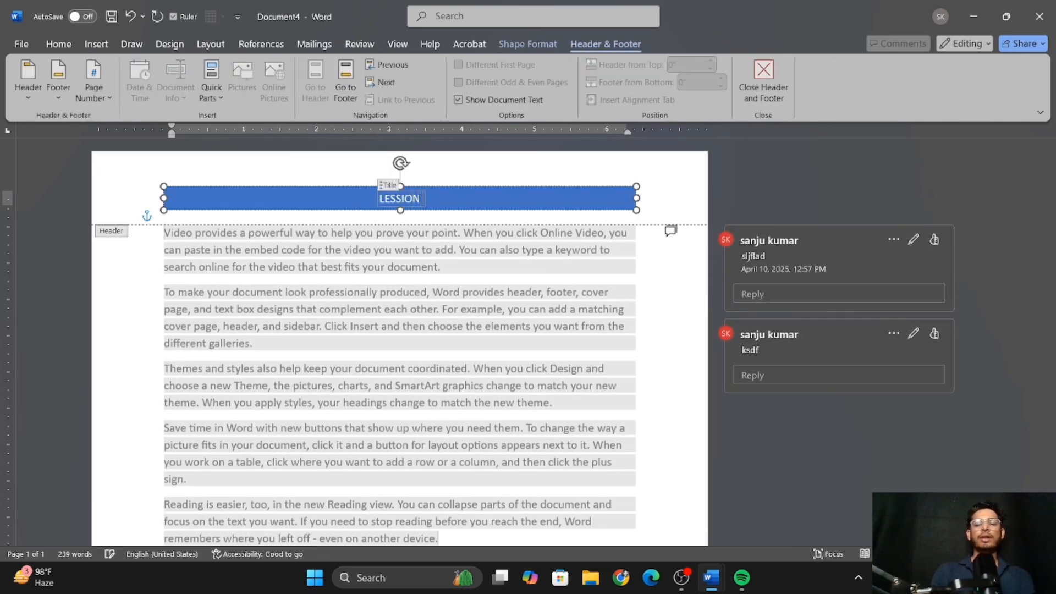
{"action": "type", "text": " - 1"}
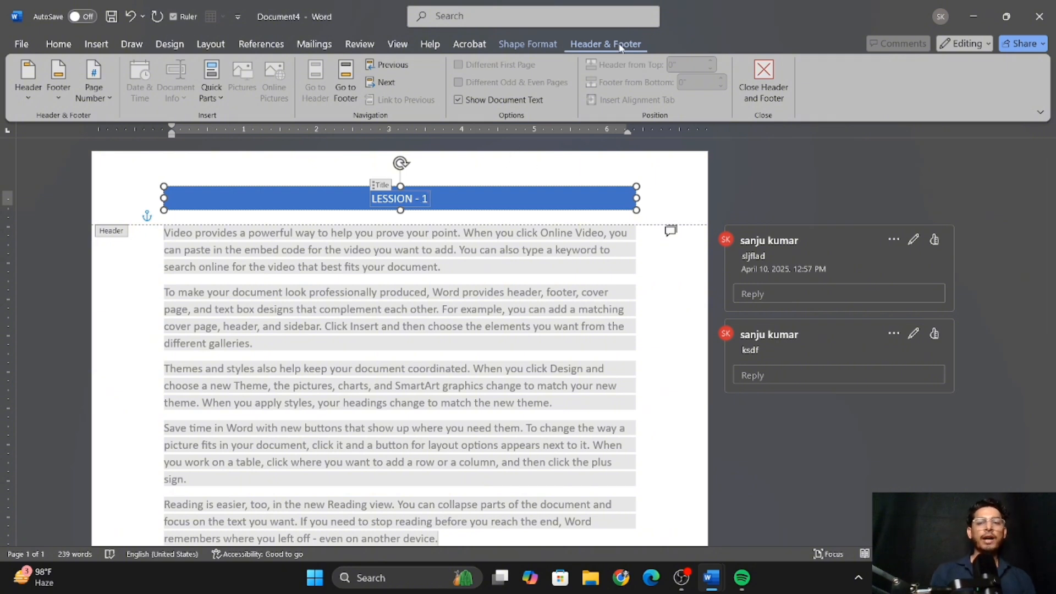
Insert the Blank built-in footer and replace its placeholder text with "1".
{"action": "left_click", "coordinate": [58, 94]}
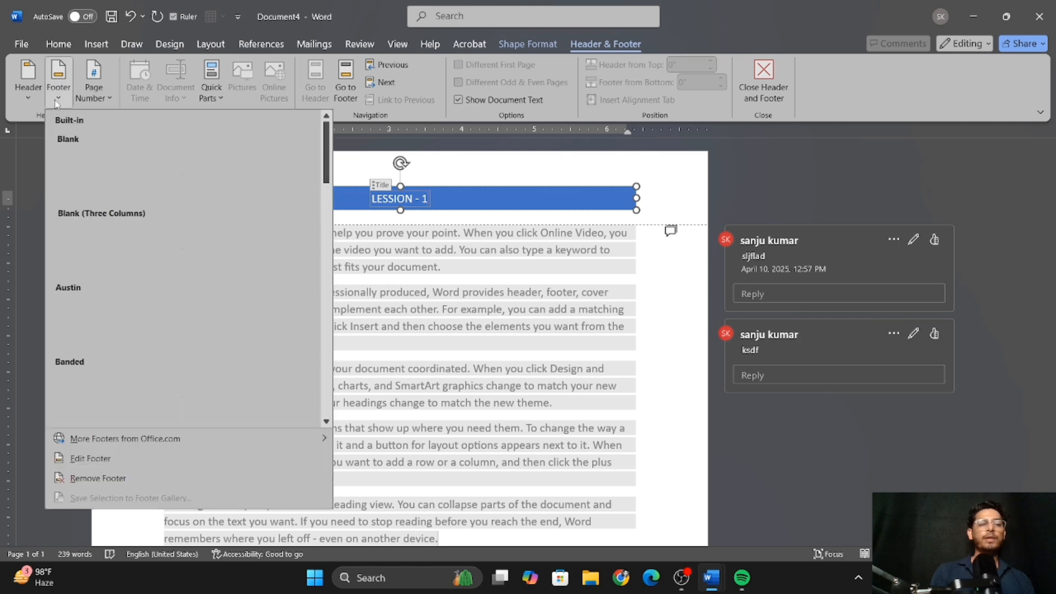
{"action": "left_click", "coordinate": [124, 183]}
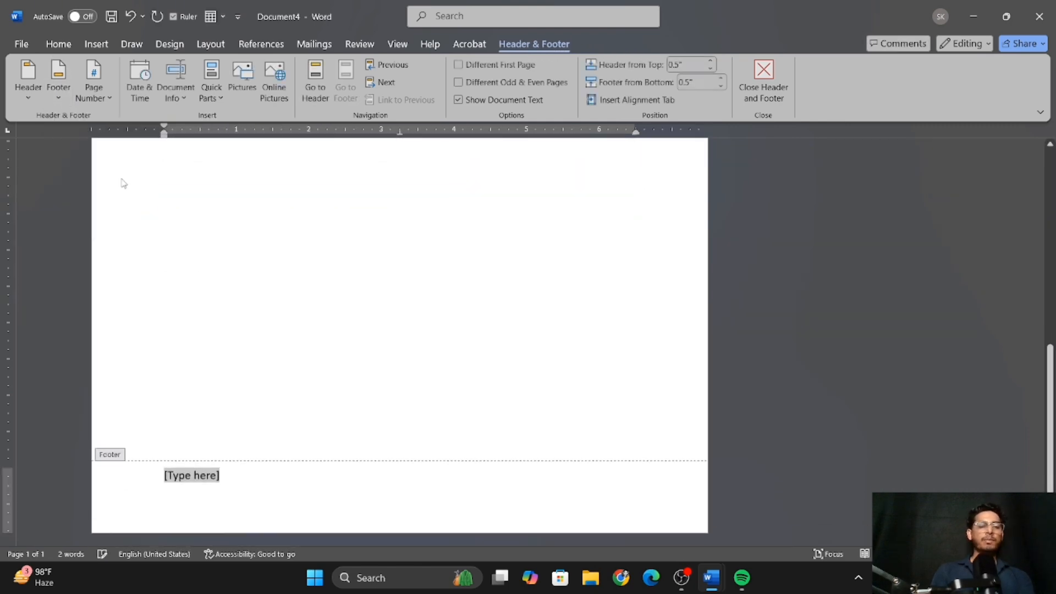
{"action": "type", "text": "1"}
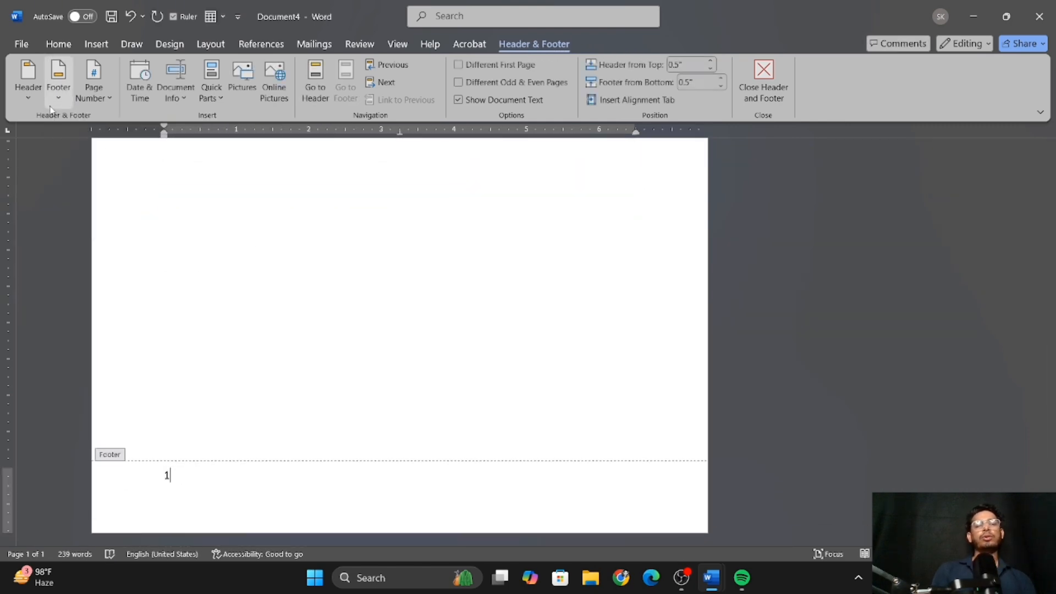
Insert a page number at the top of the page in the centred Plain Number 2 style.
{"action": "left_click", "coordinate": [93, 98]}
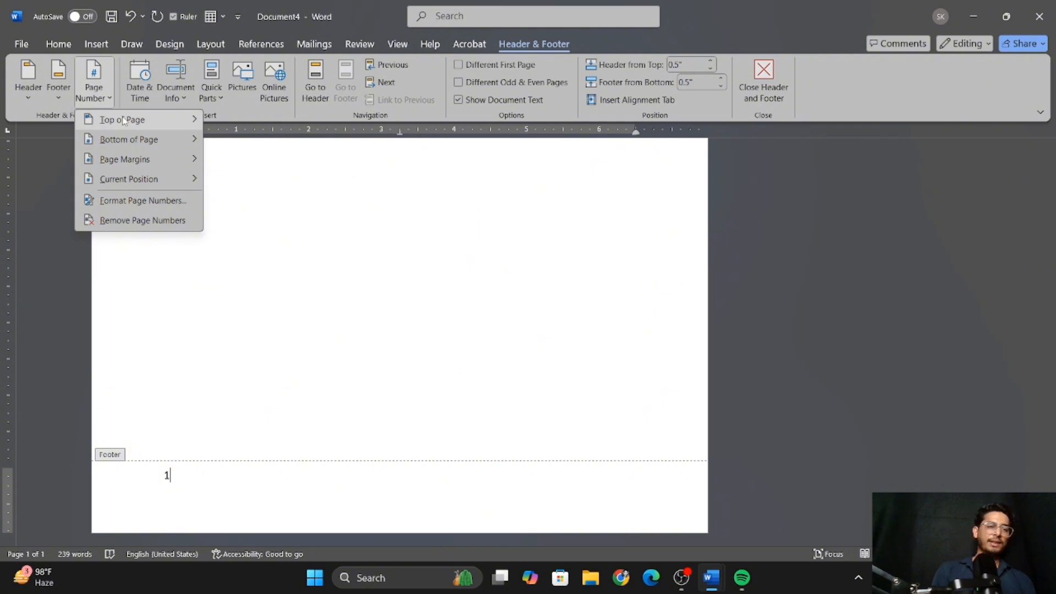
{"action": "mouse_move", "coordinate": [131, 125]}
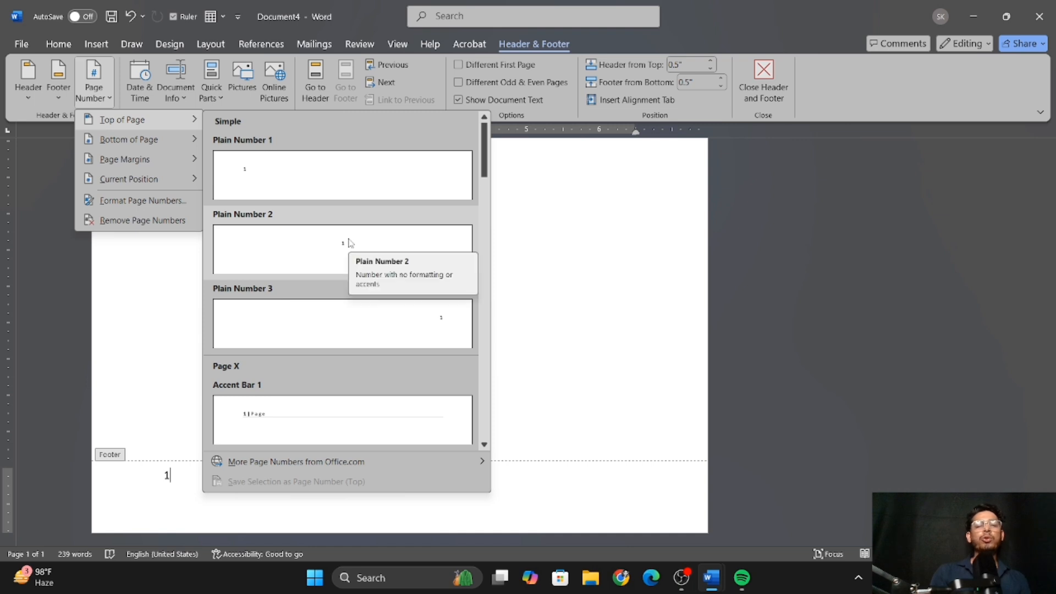
{"action": "left_click", "coordinate": [329, 223]}
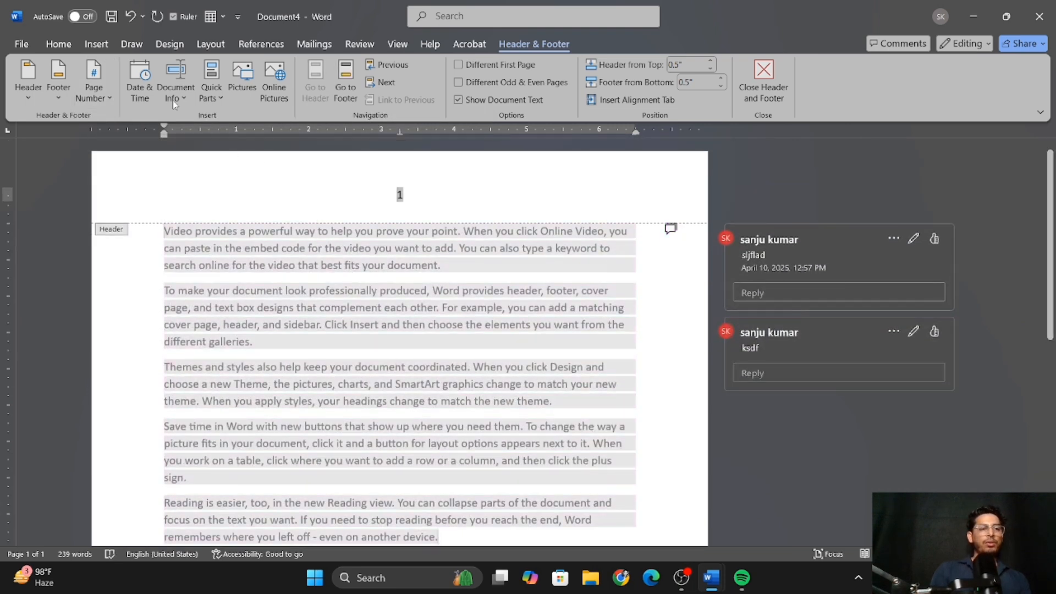
Insert the current date in the header before the page number, using the 4.10.2025 format.
{"action": "left_click", "coordinate": [137, 98]}
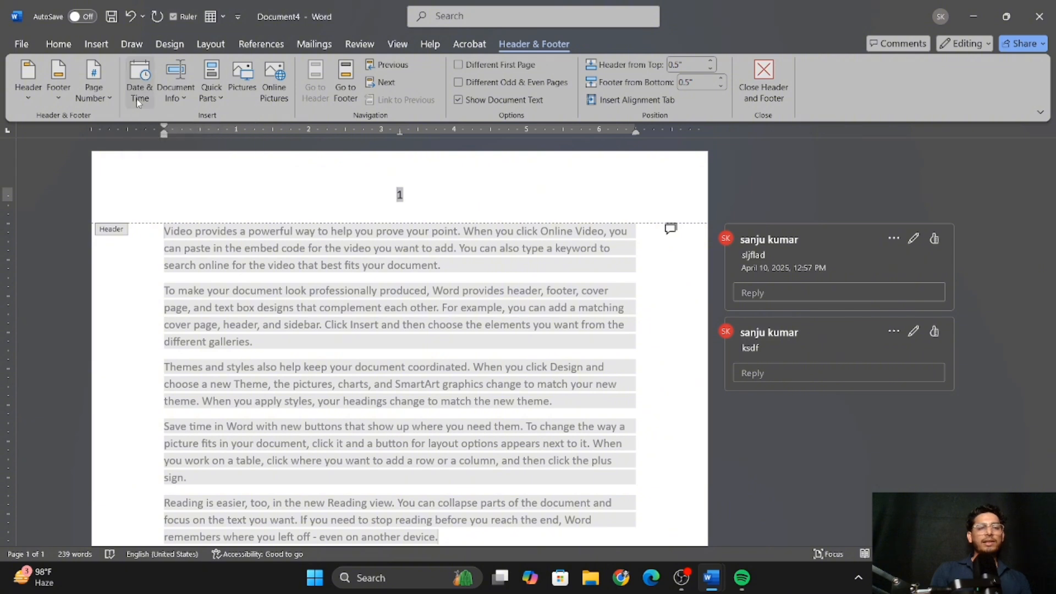
{"action": "left_click", "coordinate": [429, 242]}
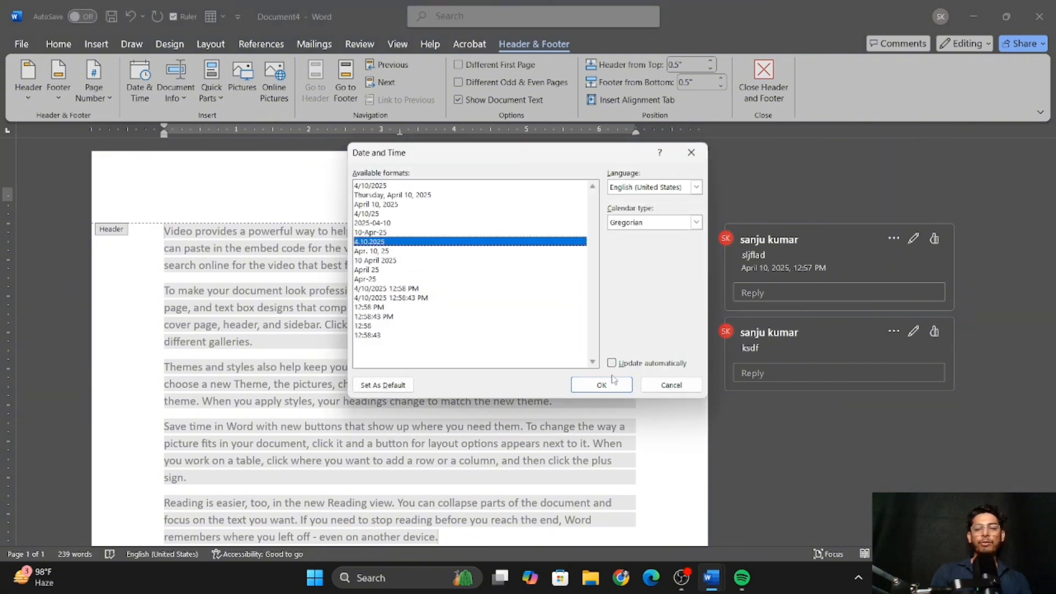
{"action": "left_click", "coordinate": [602, 384]}
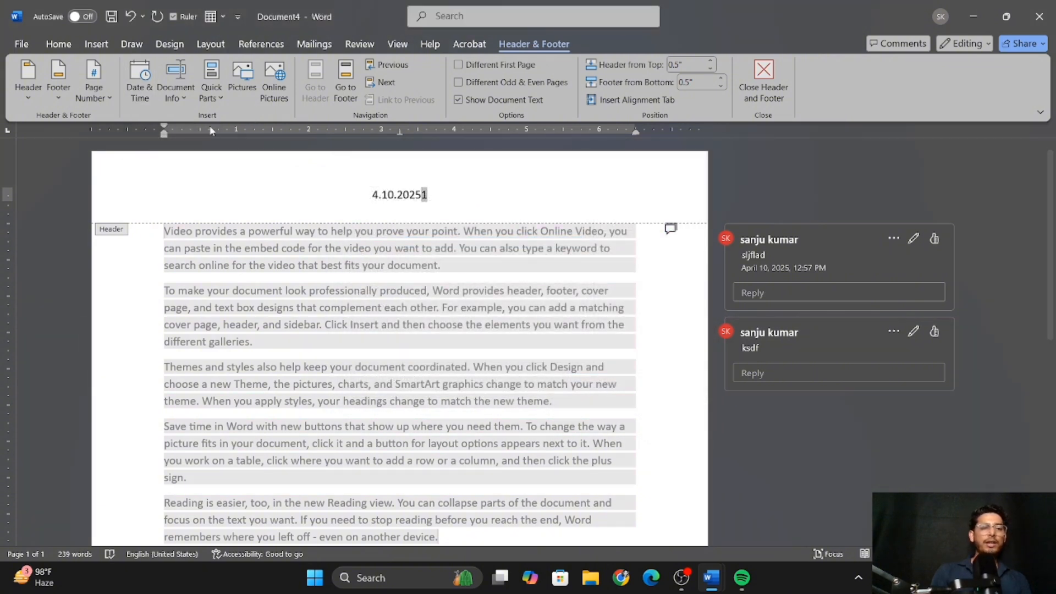
{"action": "left_click", "coordinate": [184, 98]}
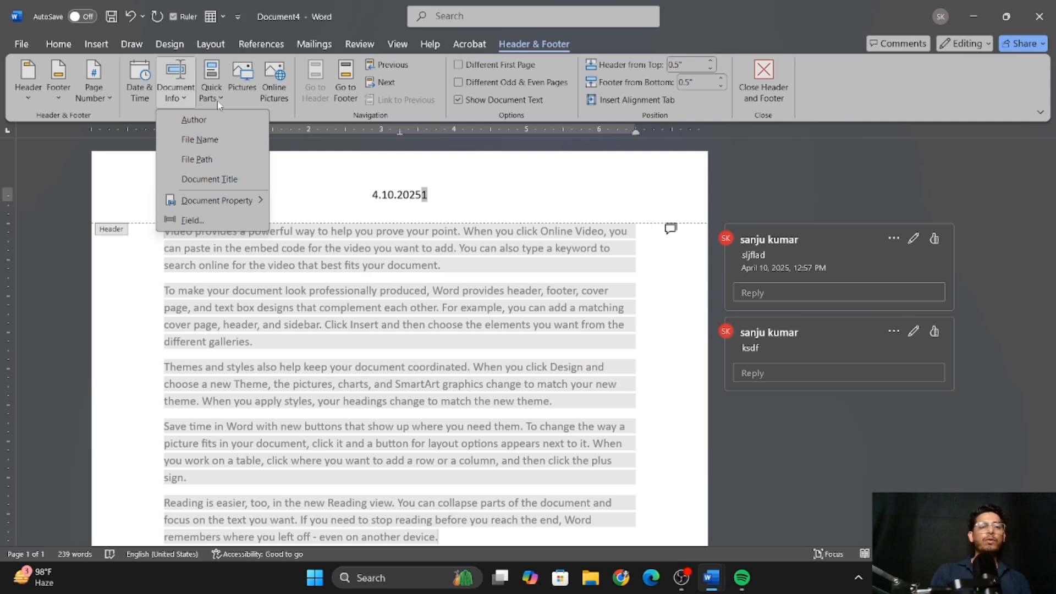
{"action": "left_click", "coordinate": [280, 255]}
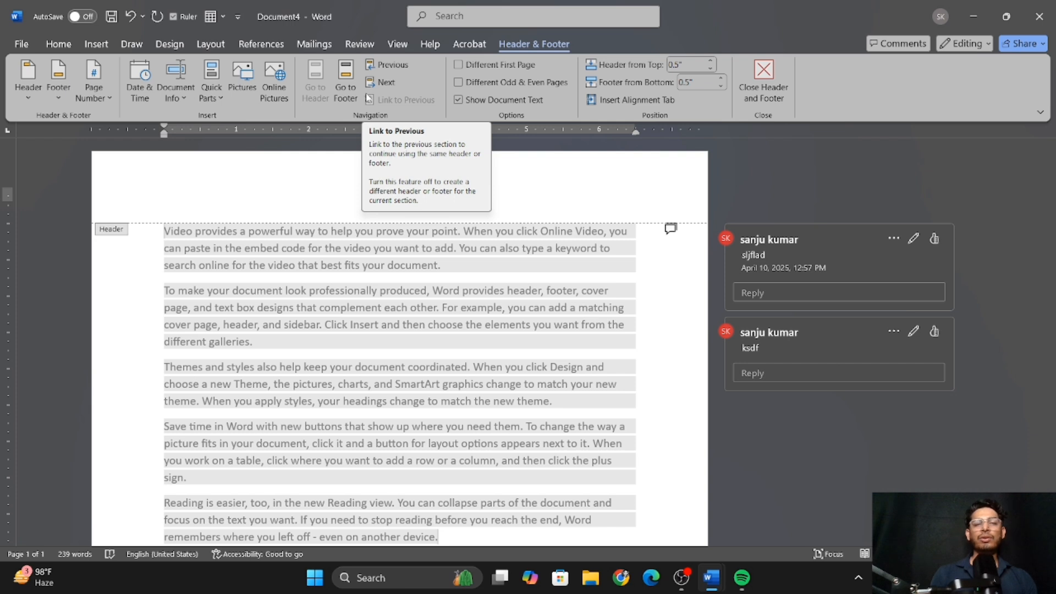
Insert the picture Untitled-1 from the "my pictures" folder into the header and delete it again.
{"action": "left_click", "coordinate": [238, 89]}
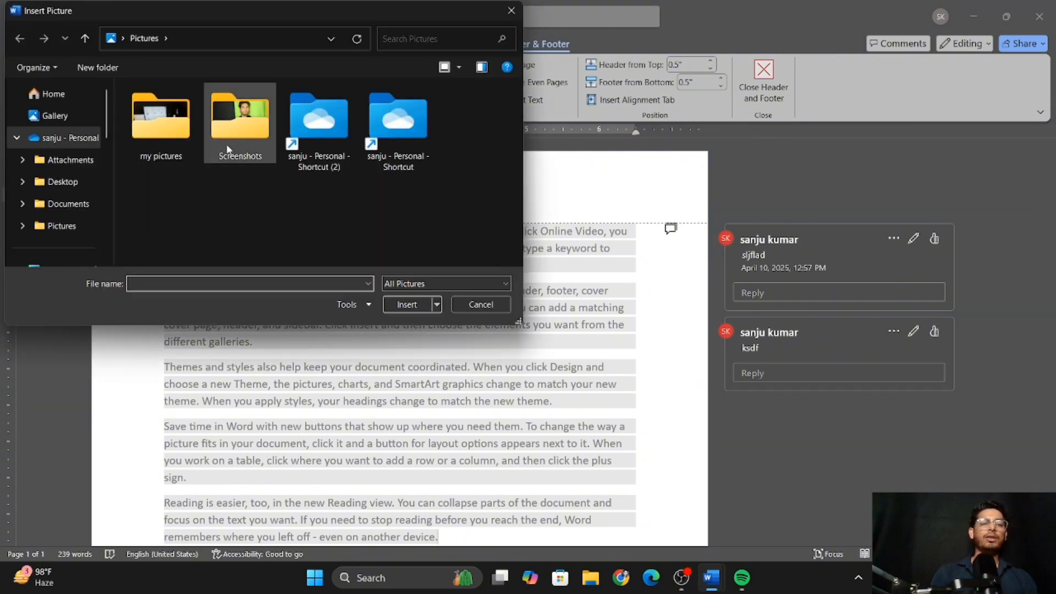
{"action": "double_click", "coordinate": [193, 137]}
{"action": "left_click", "coordinate": [176, 134]}
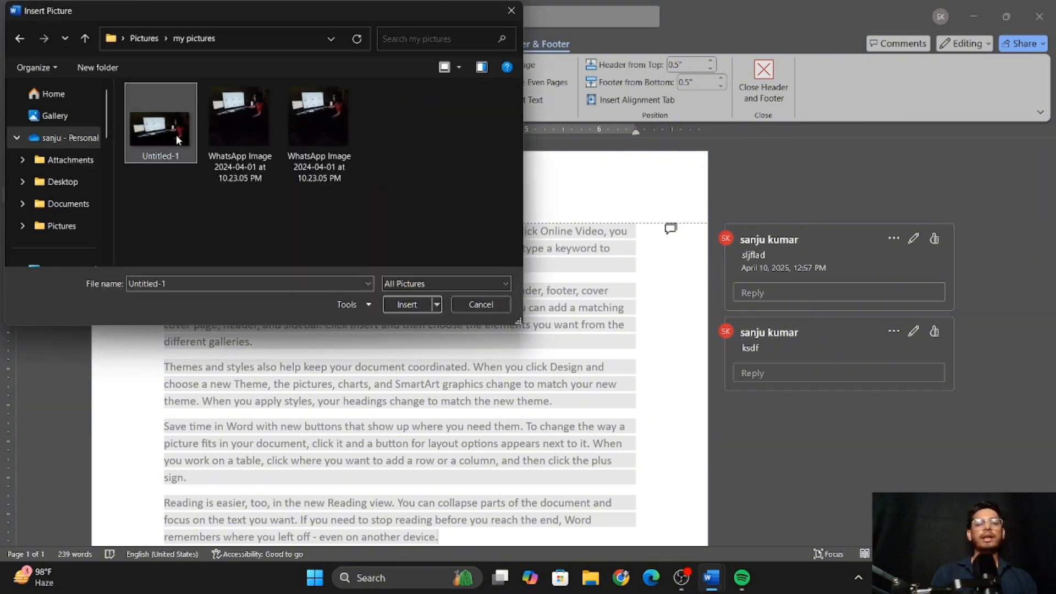
{"action": "left_click", "coordinate": [407, 304]}
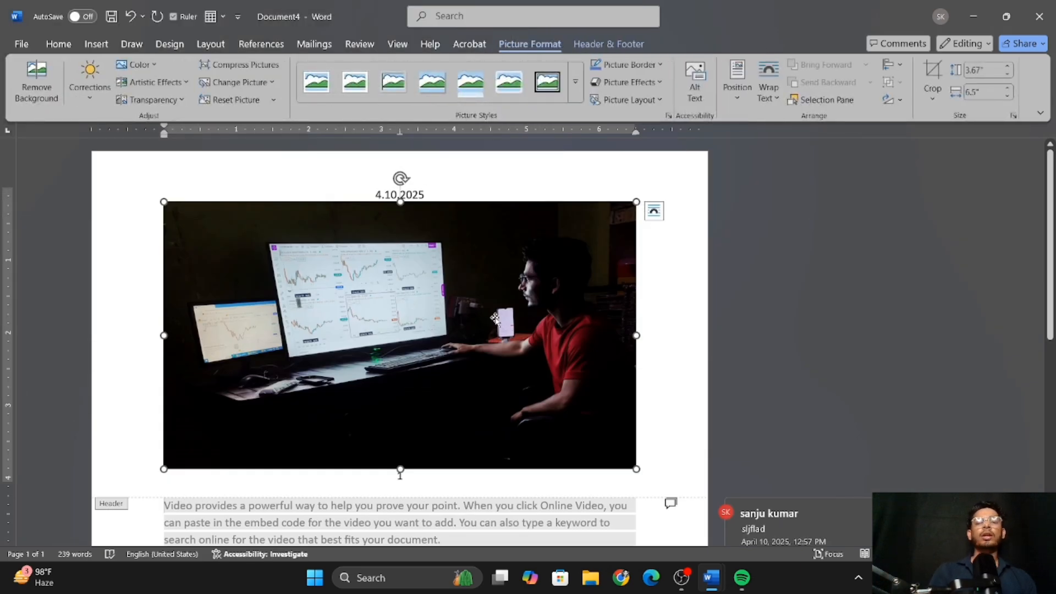
{"action": "key", "text": "Delete"}
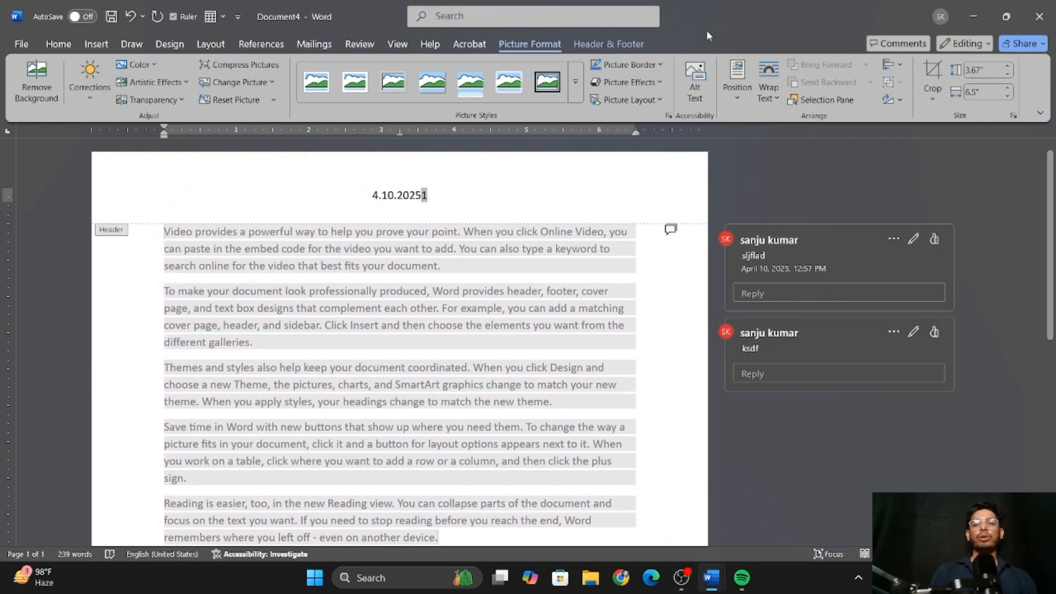
{"action": "left_click", "coordinate": [94, 47]}
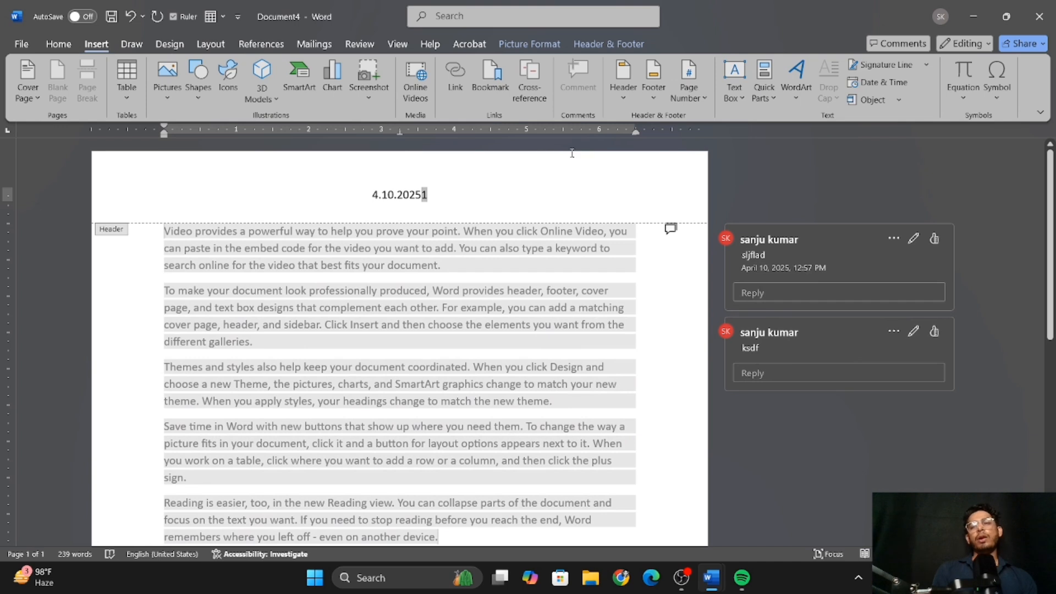